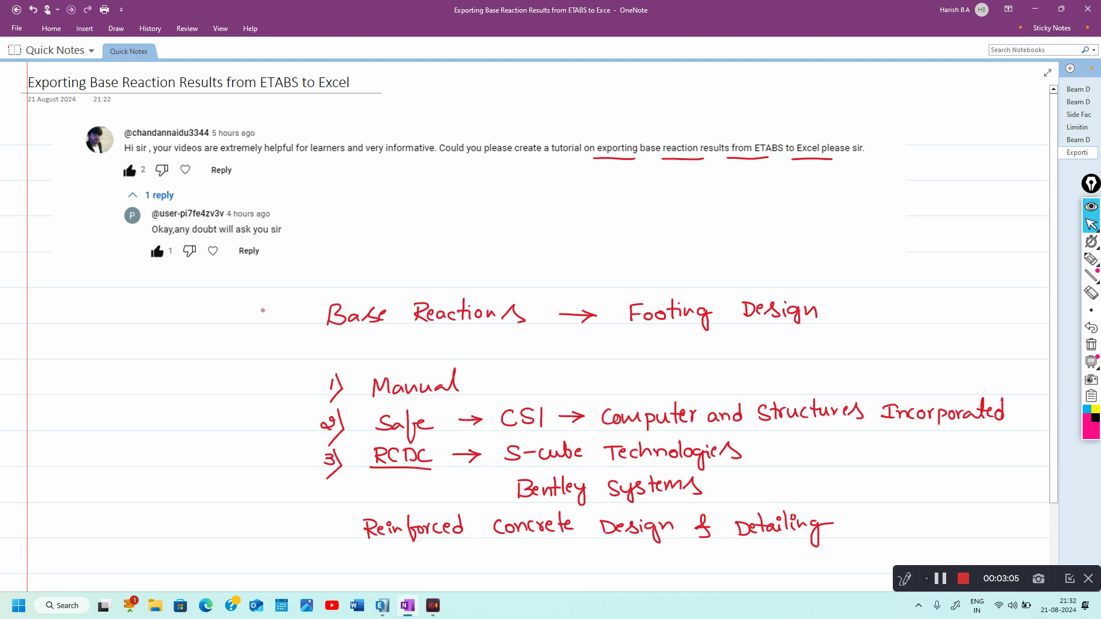
# Minimize the notes, switch to the G+1 residential building model in ETABS and run the analysis
pyautogui.click(809, 554)
pyautogui.click(1029, 9)
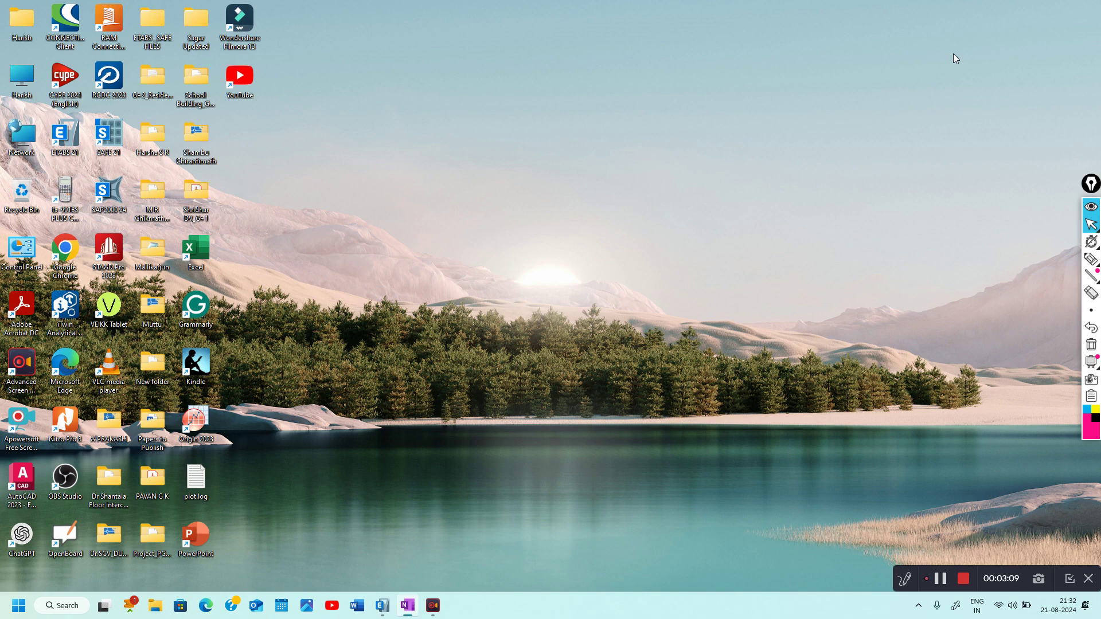
pyautogui.click(382, 605)
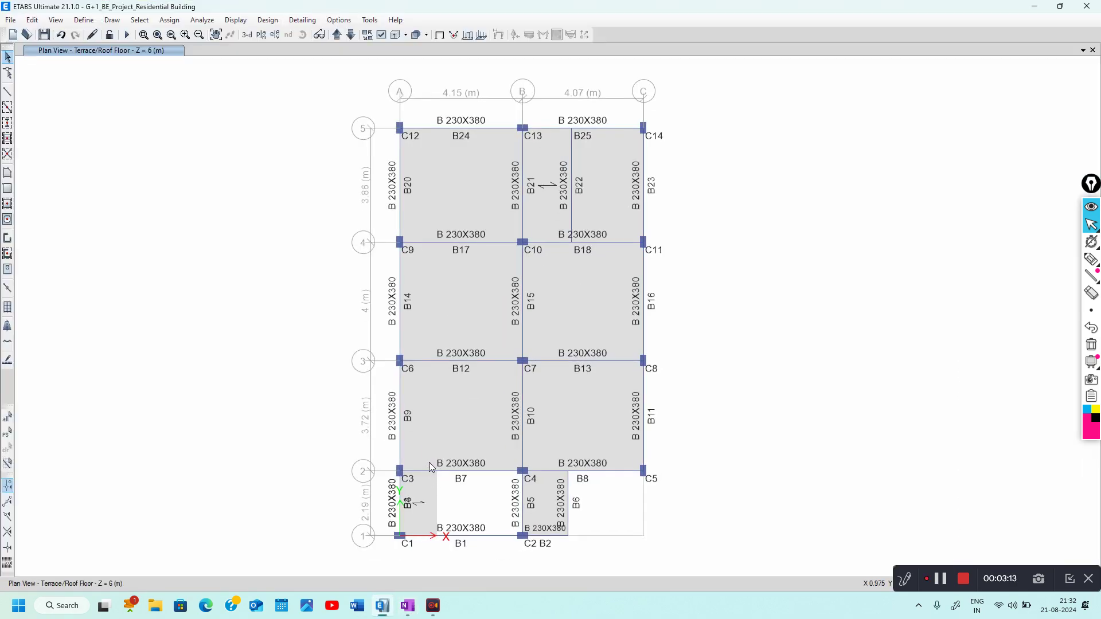
pyautogui.click(129, 37)
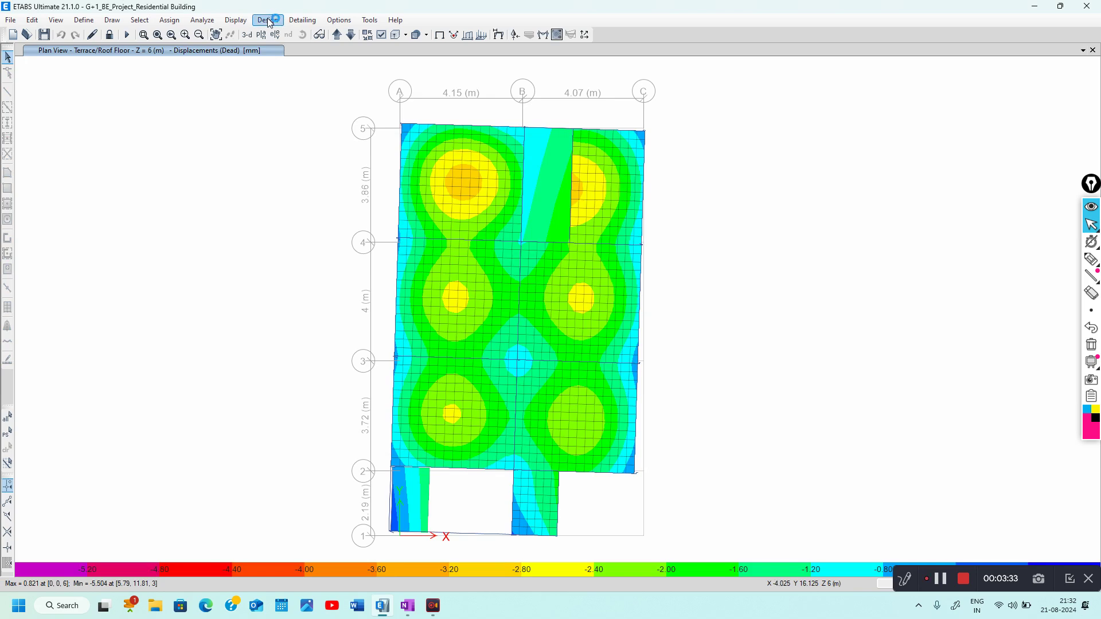
# Return the model to its undeformed shape and show the plan view of the Foundations level
pyautogui.click(236, 20)
pyautogui.click(264, 34)
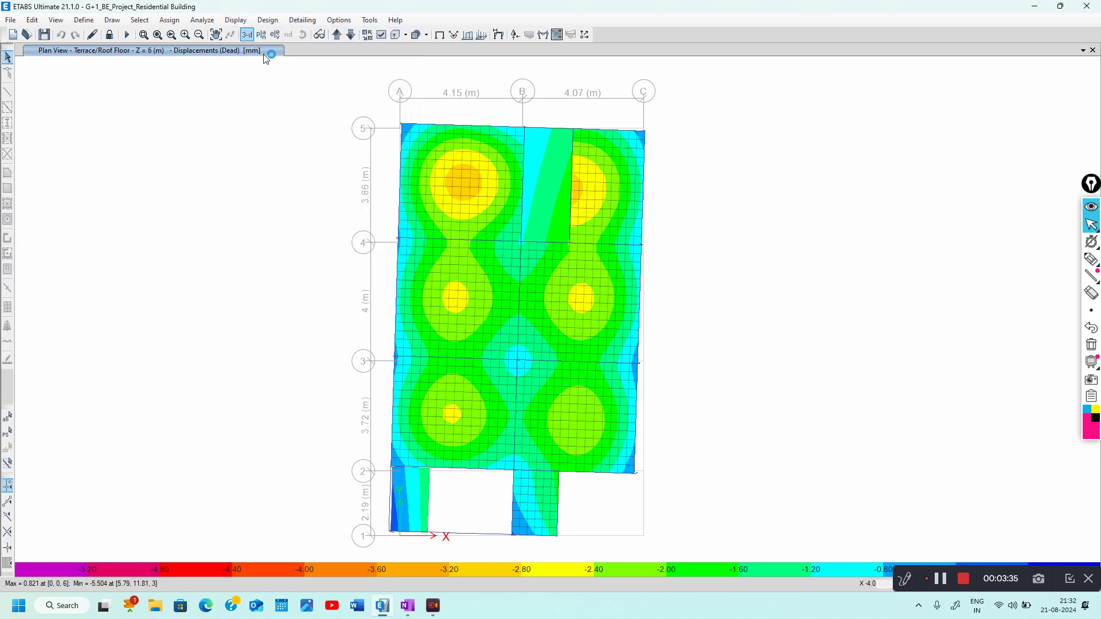
pyautogui.click(262, 36)
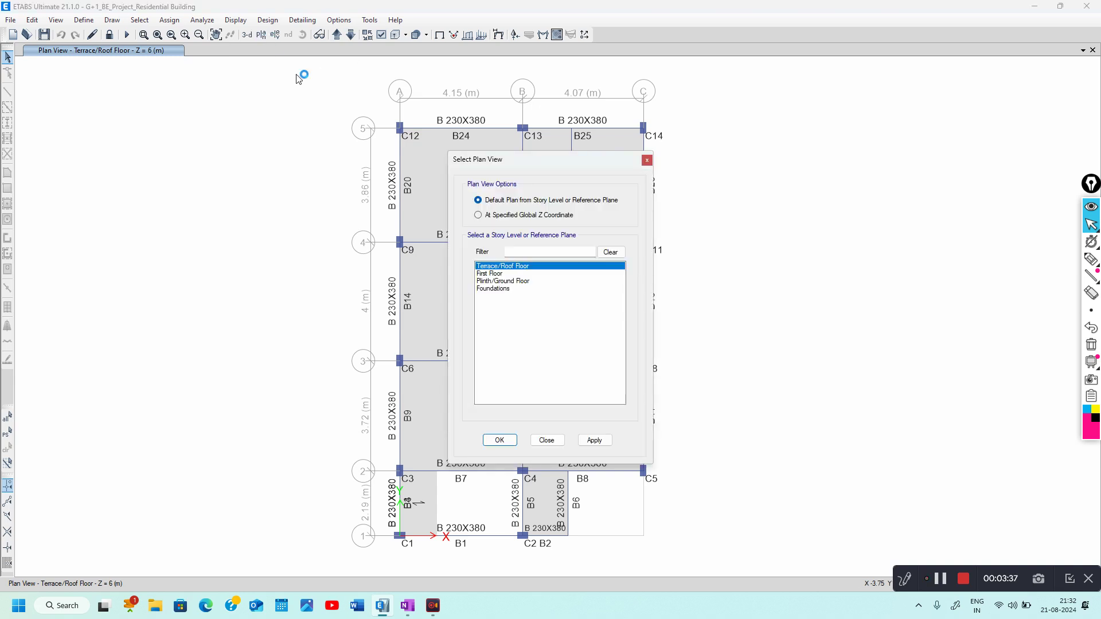
pyautogui.click(502, 289)
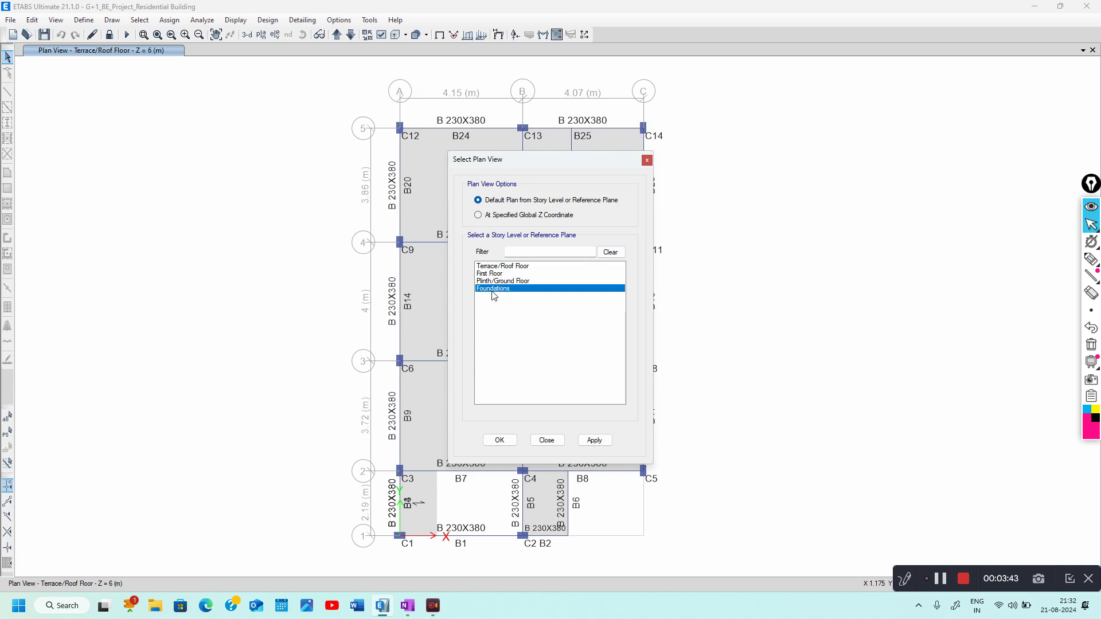
pyautogui.click(595, 441)
pyautogui.click(546, 441)
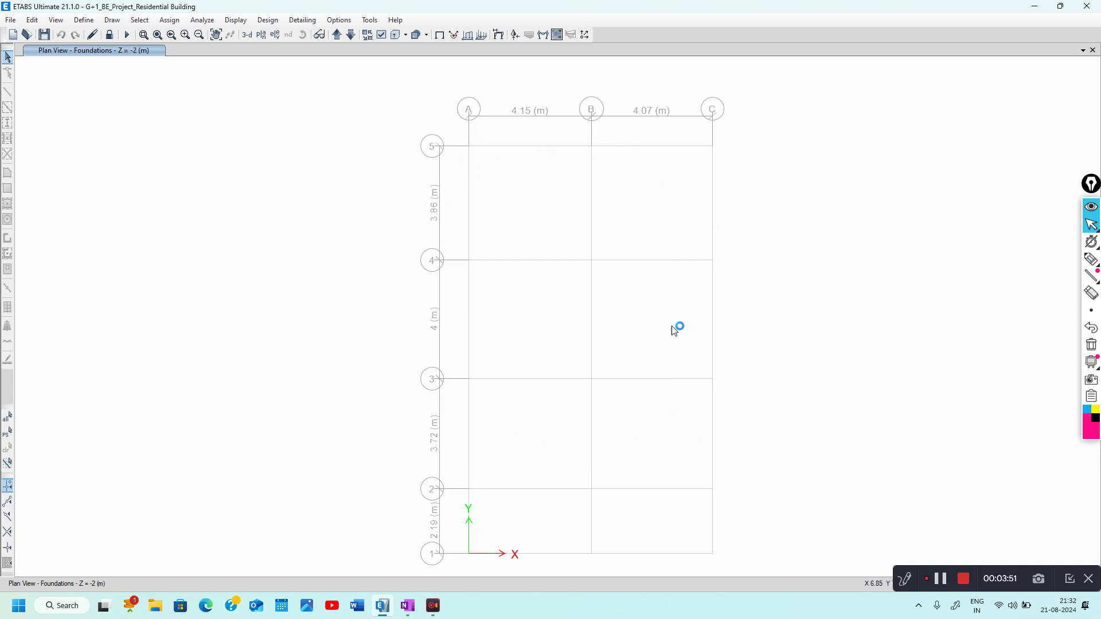
# Turn on the display of joint objects in the Foundations plan view
pyautogui.click(382, 36)
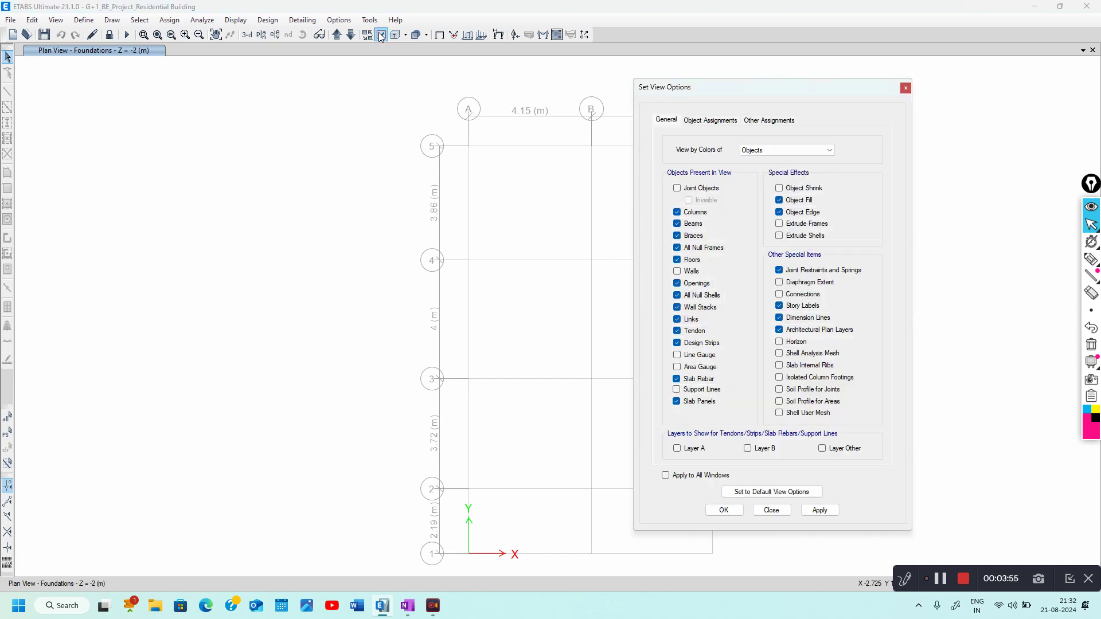
pyautogui.click(677, 188)
pyautogui.click(835, 510)
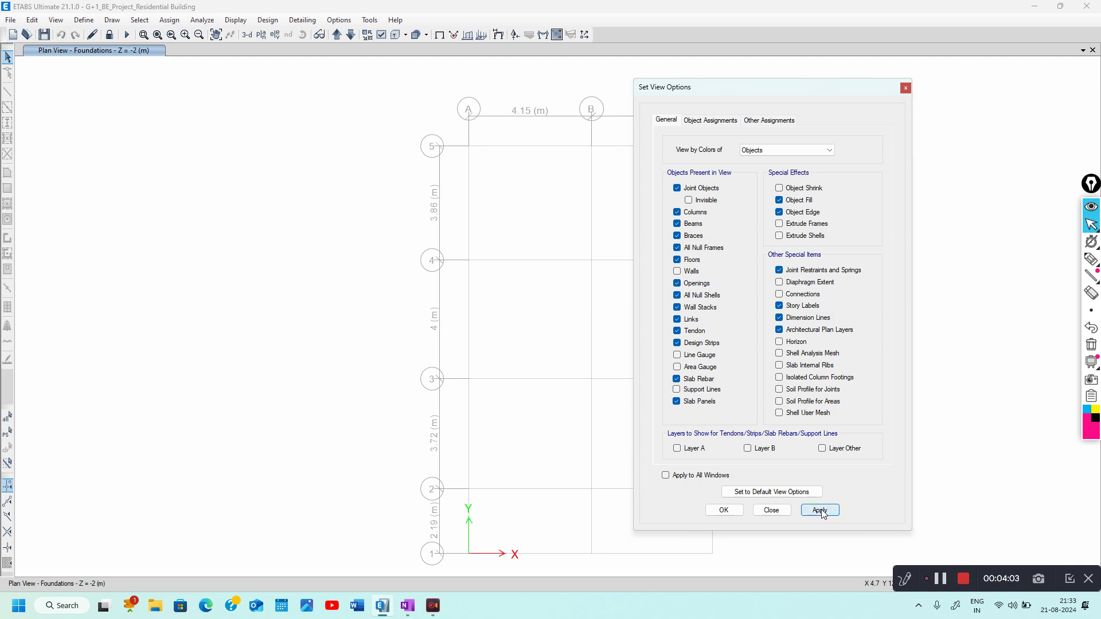
pyautogui.click(774, 511)
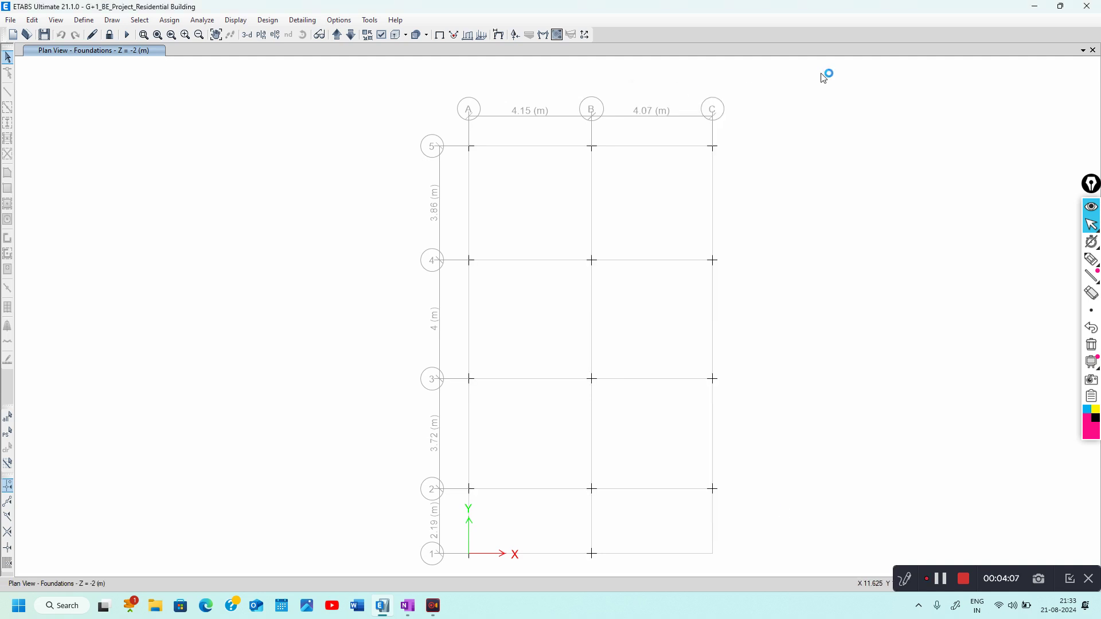
# Circle the joint at grid B-4 with the annotation pen and label it "column points"
pyautogui.click(1093, 226)
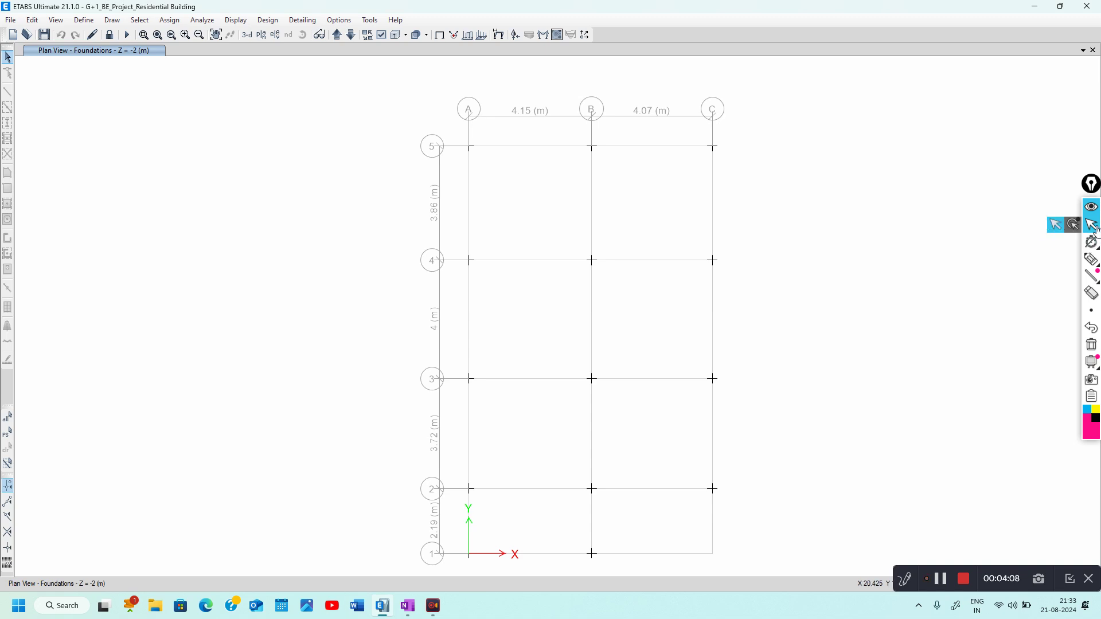
pyautogui.click(1092, 259)
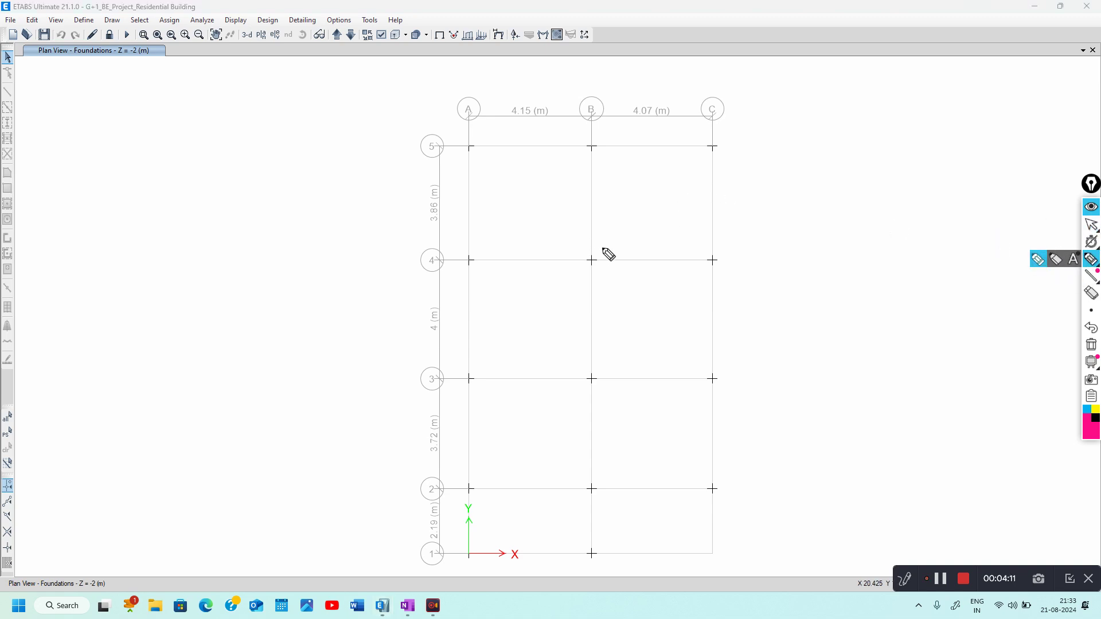
pyautogui.moveTo(606, 243)
pyautogui.mouseDown()
pyautogui.moveTo(617, 275)
pyautogui.moveTo(602, 241)
pyautogui.moveTo(781, 195)
pyautogui.moveTo(781, 183)
pyautogui.moveTo(812, 191)
pyautogui.mouseUp()
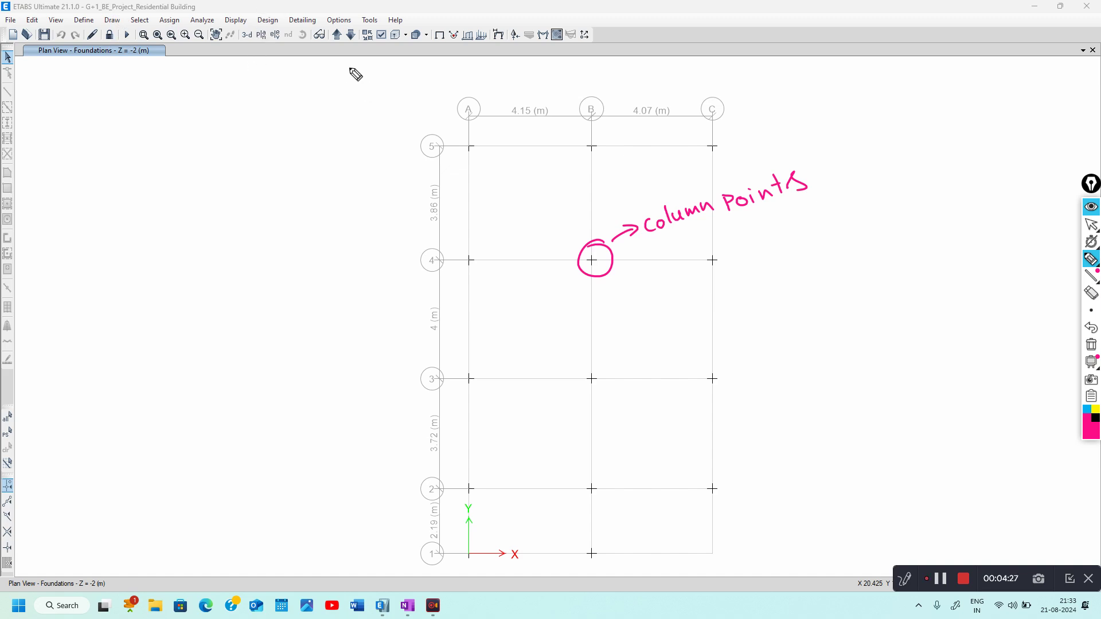
pyautogui.click(1091, 224)
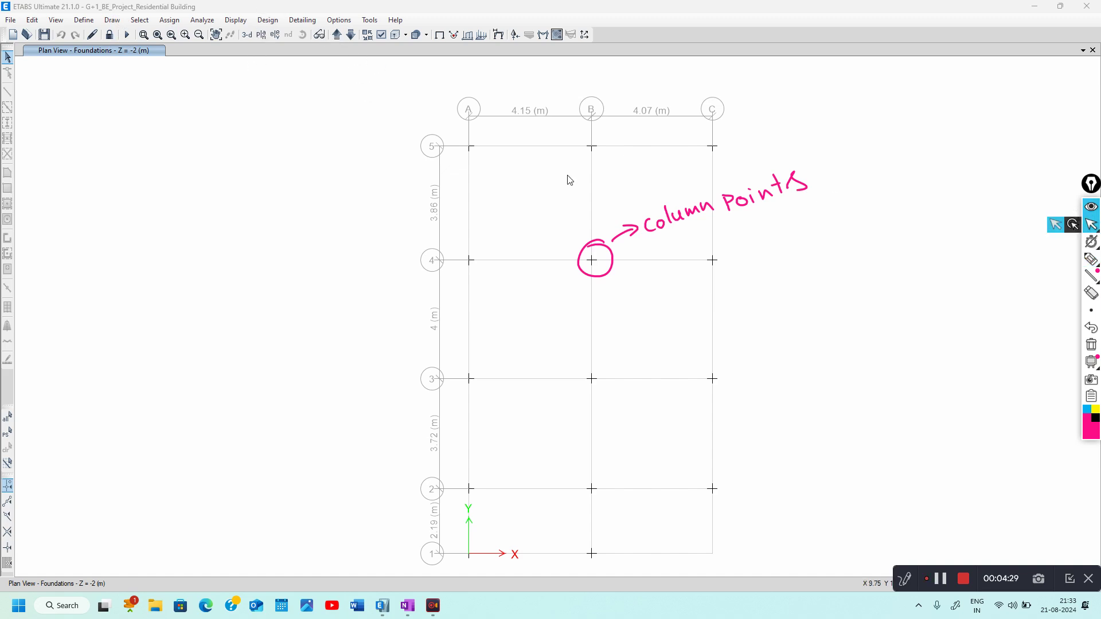
# Display the unique names of the joints in the Foundations plan
pyautogui.click(379, 40)
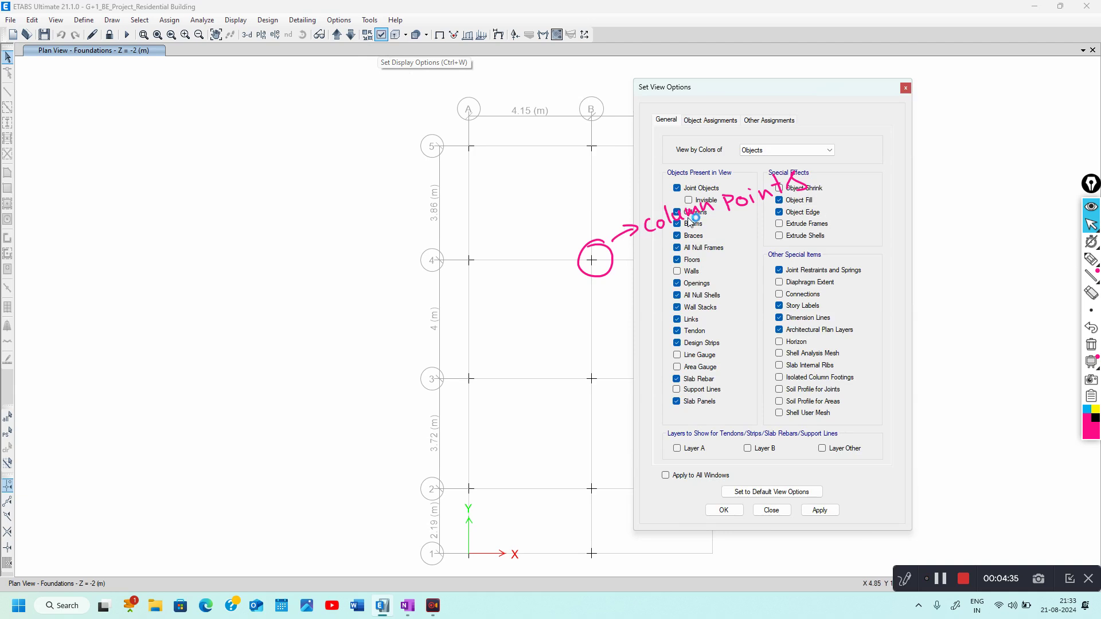
pyautogui.click(708, 122)
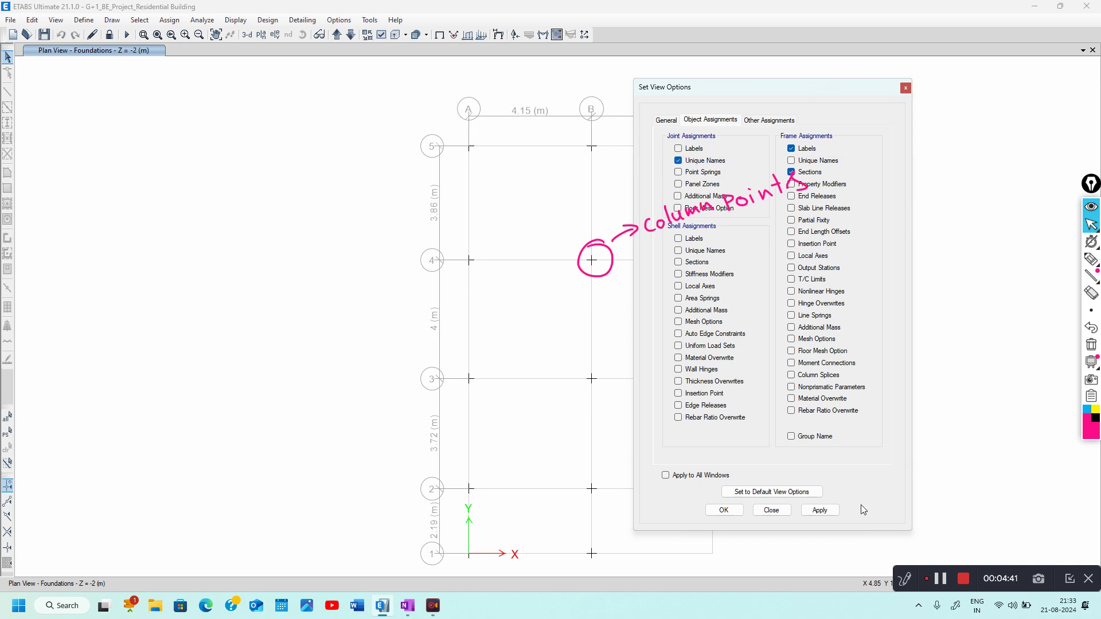
pyautogui.click(820, 510)
pyautogui.click(772, 511)
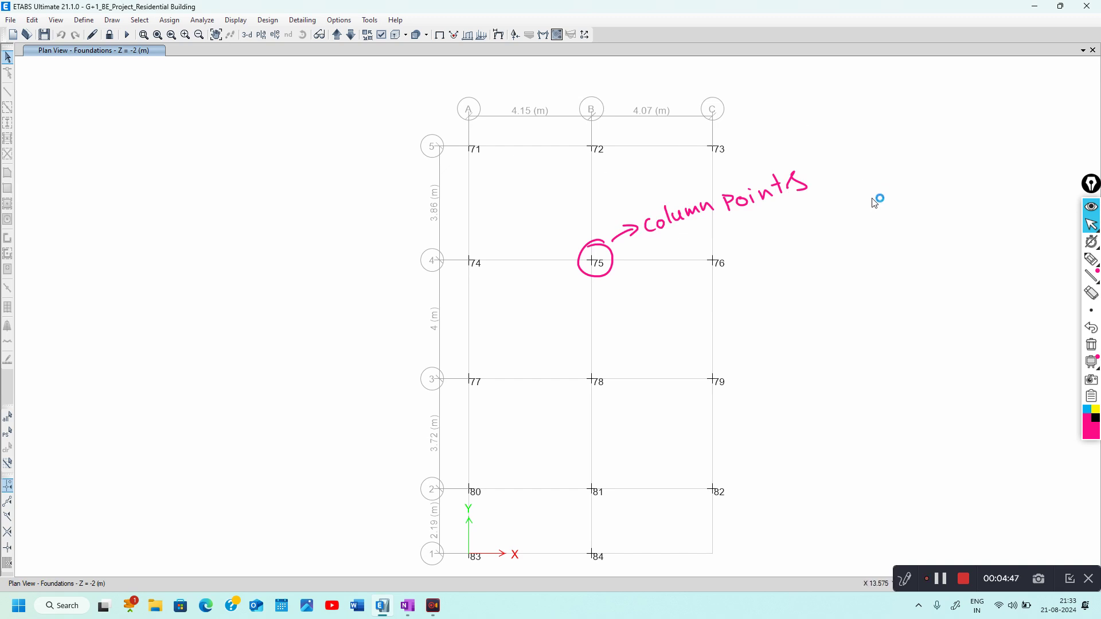
# Circle the joint numbers 71, 72, 73 and 76 with the annotation pen
pyautogui.click(1091, 260)
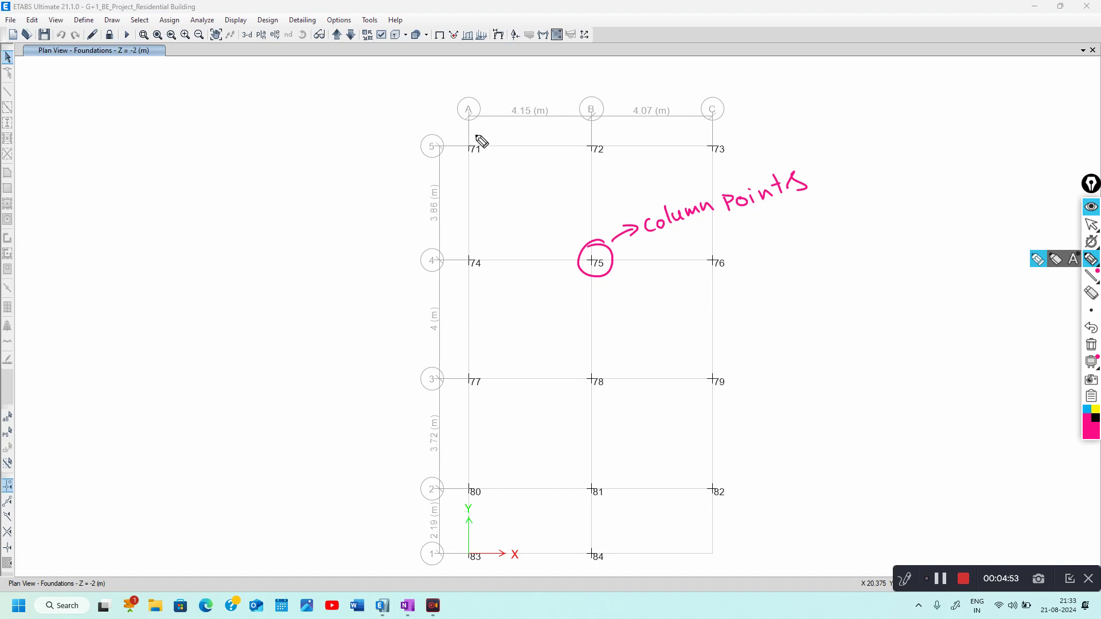
pyautogui.moveTo(474, 140); pyautogui.dragTo(471, 148)
pyautogui.moveTo(610, 143); pyautogui.dragTo(594, 152)
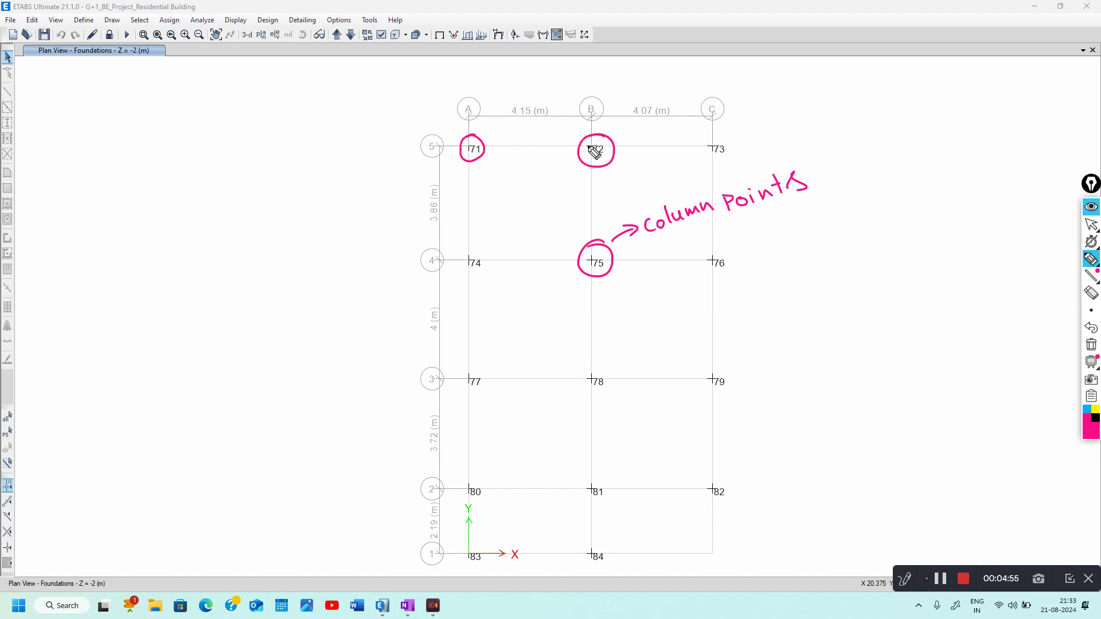
pyautogui.moveTo(724, 137)
pyautogui.mouseDown()
pyautogui.moveTo(706, 163)
pyautogui.moveTo(716, 137)
pyautogui.mouseUp()
pyautogui.moveTo(717, 246); pyautogui.dragTo(734, 278)
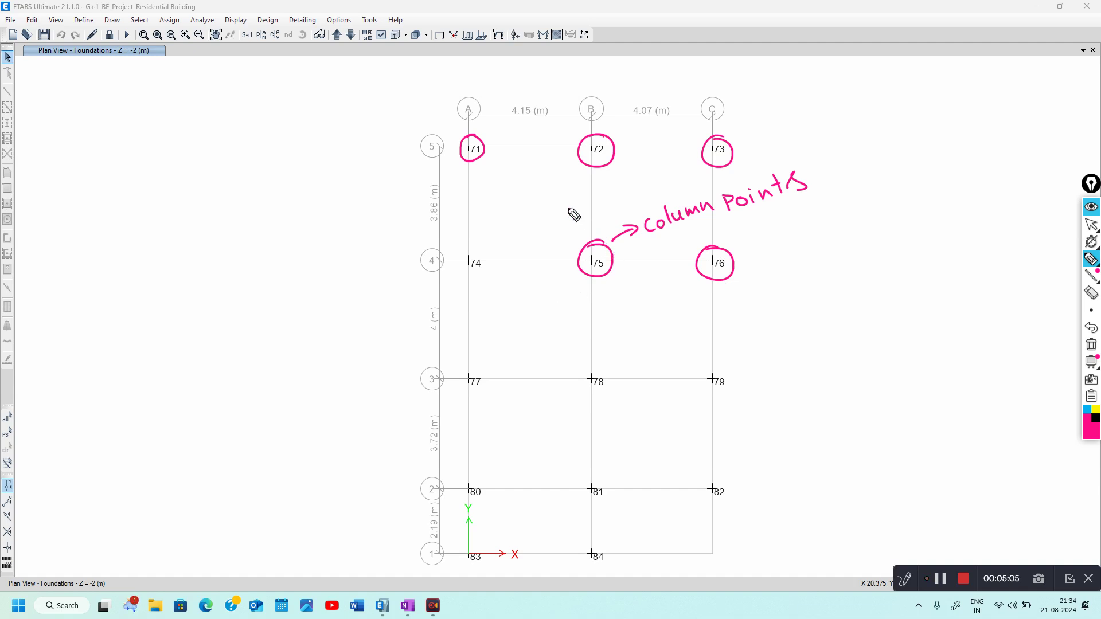
pyautogui.click(1089, 225)
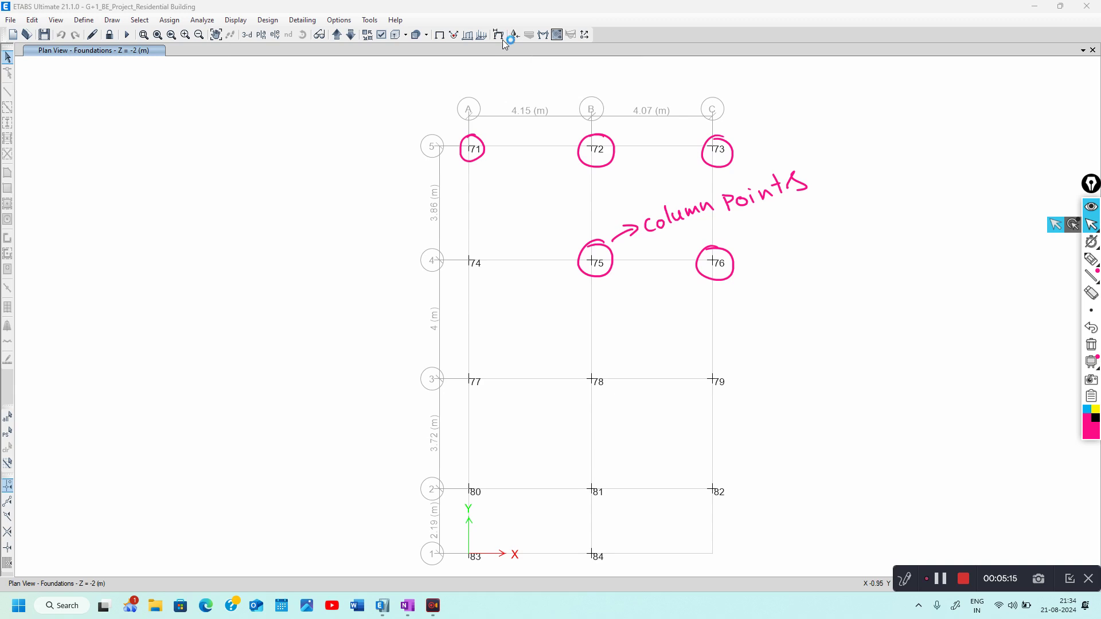
# Open the support reactions display settings and select the 1.5DL+1.5LL ultimate load combination, with the dialog moved clear of the plan
pyautogui.click(236, 20)
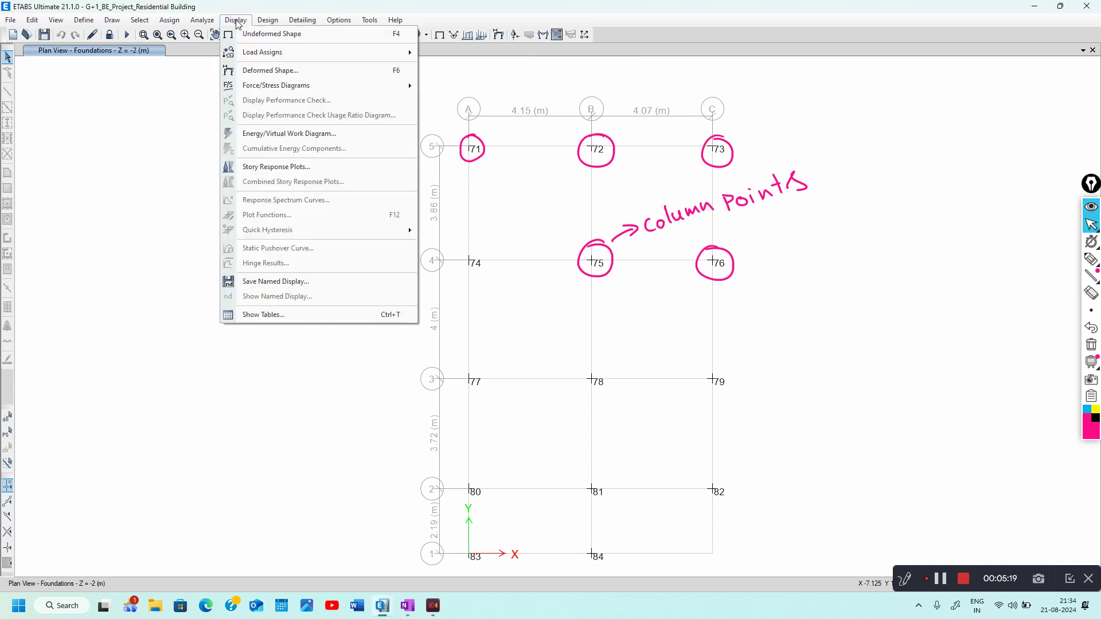
pyautogui.moveTo(269, 90)
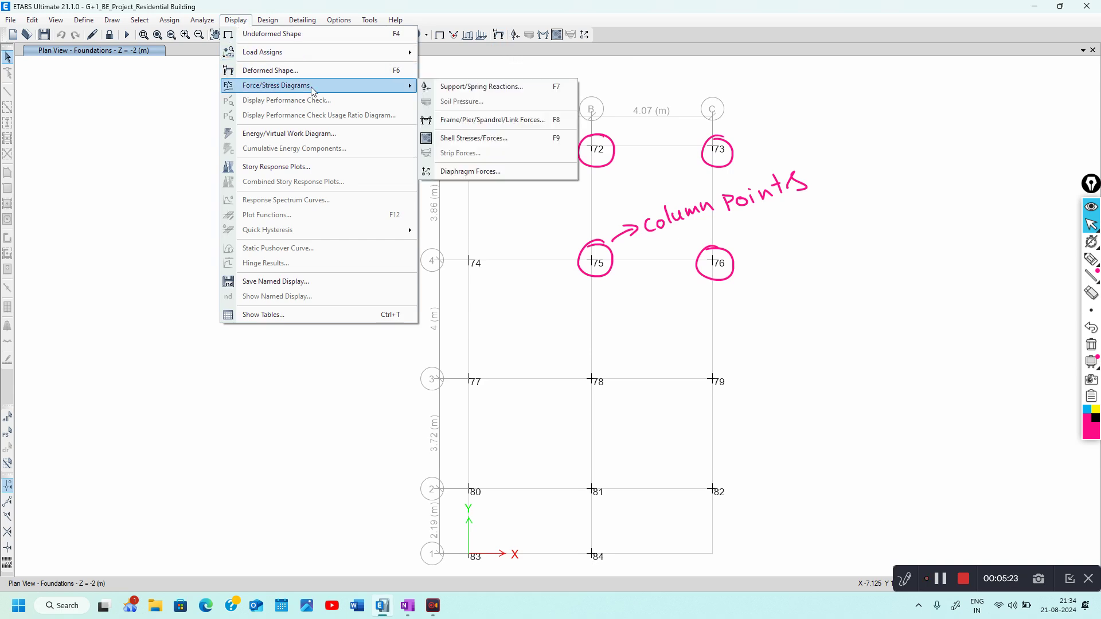
pyautogui.click(466, 87)
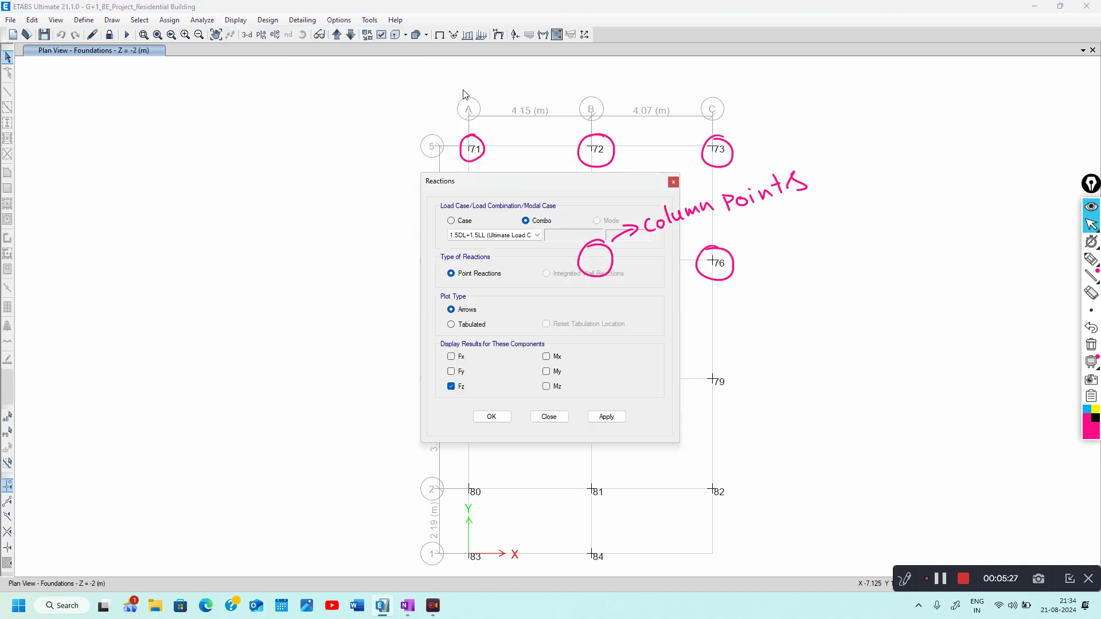
pyautogui.click(514, 236)
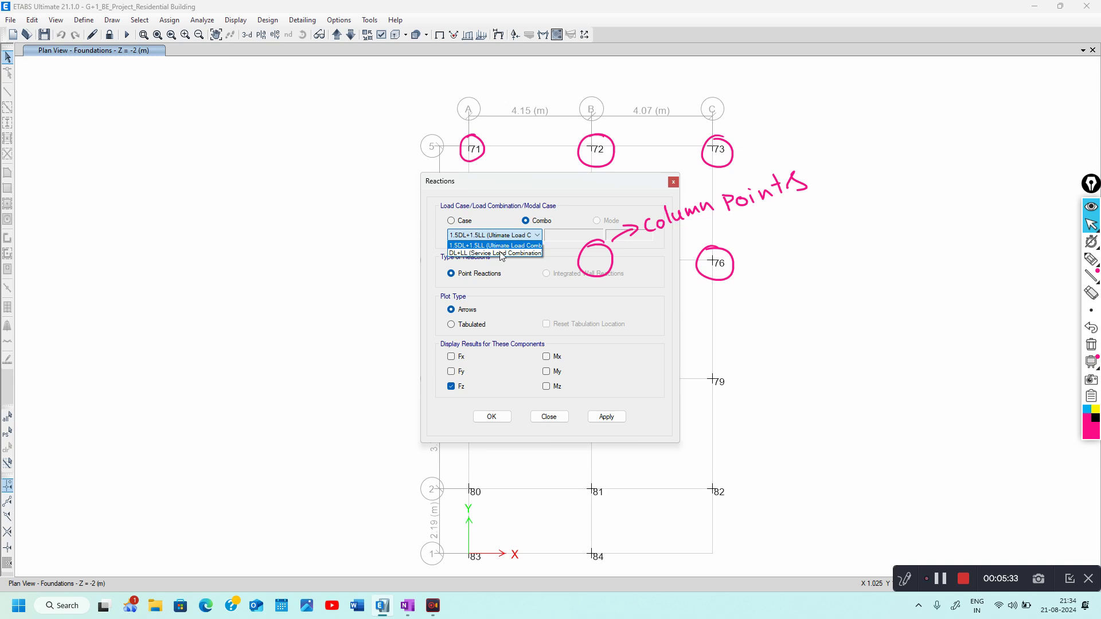
pyautogui.click(513, 184)
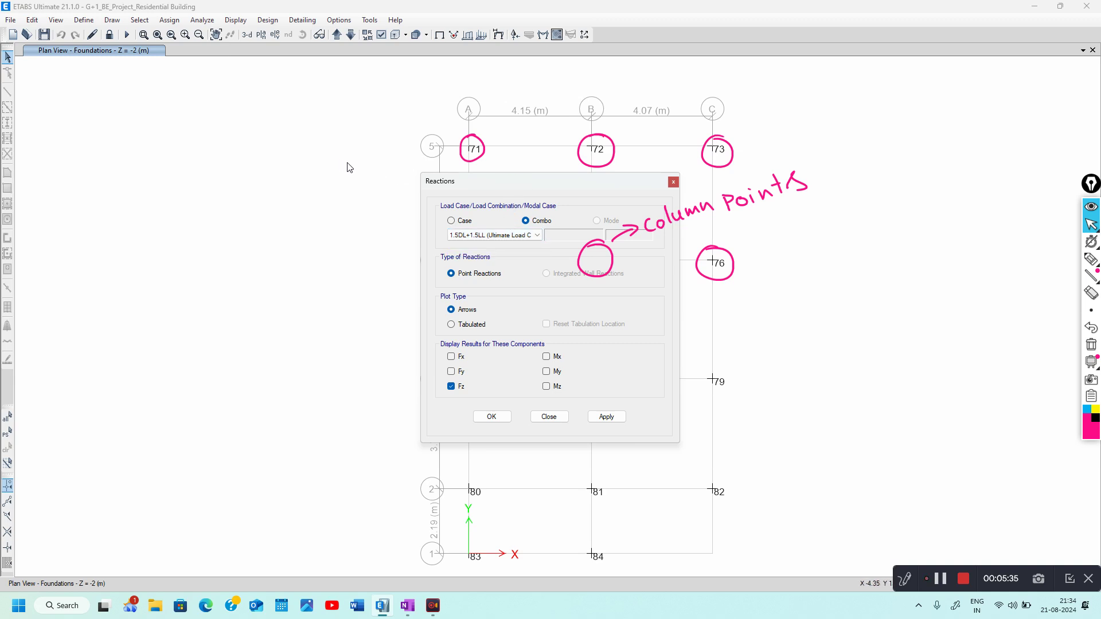
pyautogui.moveTo(455, 182); pyautogui.dragTo(174, 128)
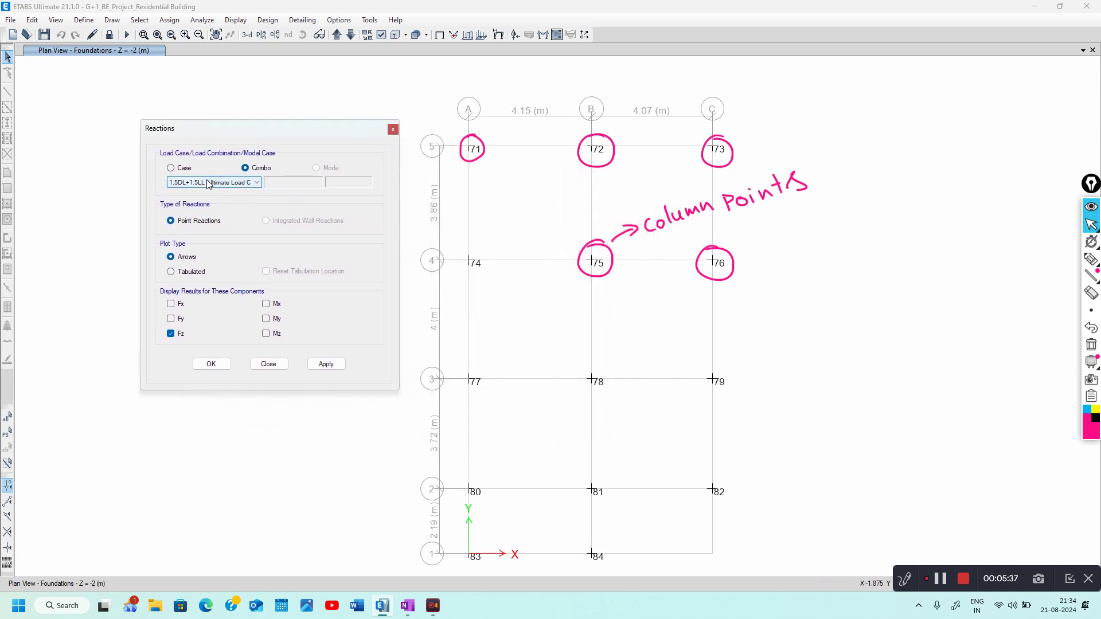
pyautogui.click(213, 183)
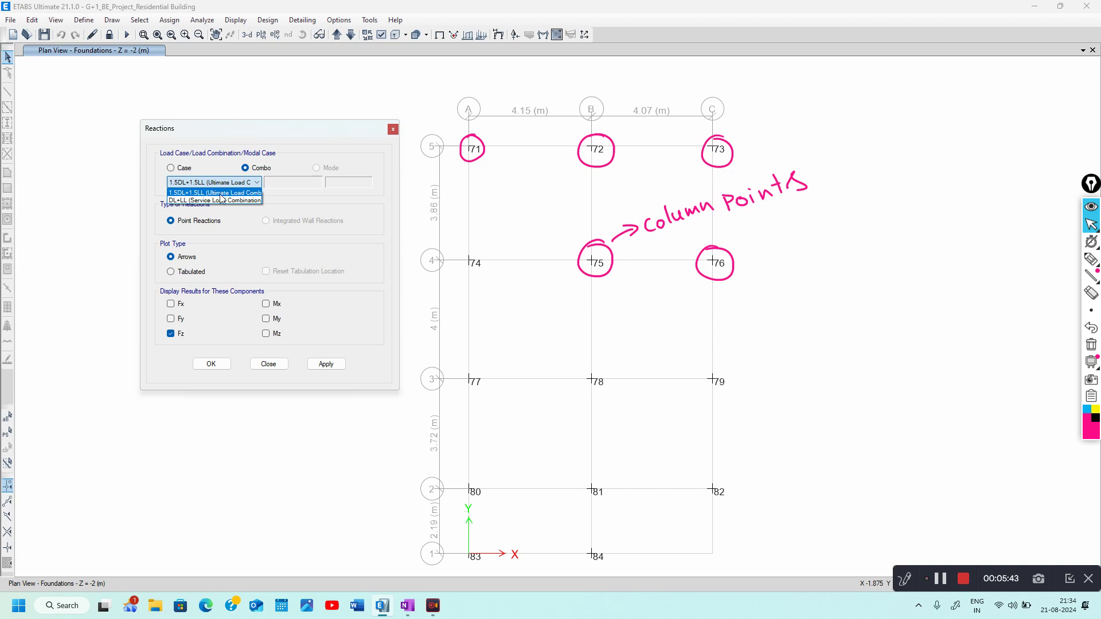
pyautogui.click(222, 194)
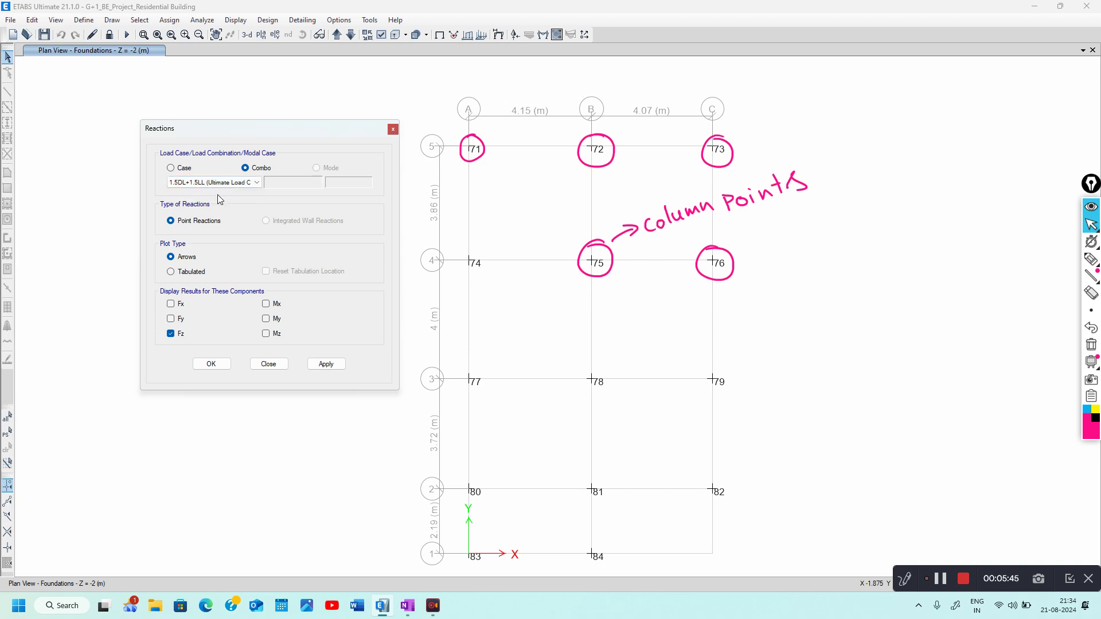
# Plot all six reaction components, Fx, Fy, Fz, Mx, My and Mz, as arrows at the foundation joints
pyautogui.click(179, 301)
pyautogui.click(174, 301)
pyautogui.click(181, 305)
pyautogui.click(174, 305)
pyautogui.click(180, 321)
pyautogui.click(183, 337)
pyautogui.click(266, 304)
pyautogui.click(323, 365)
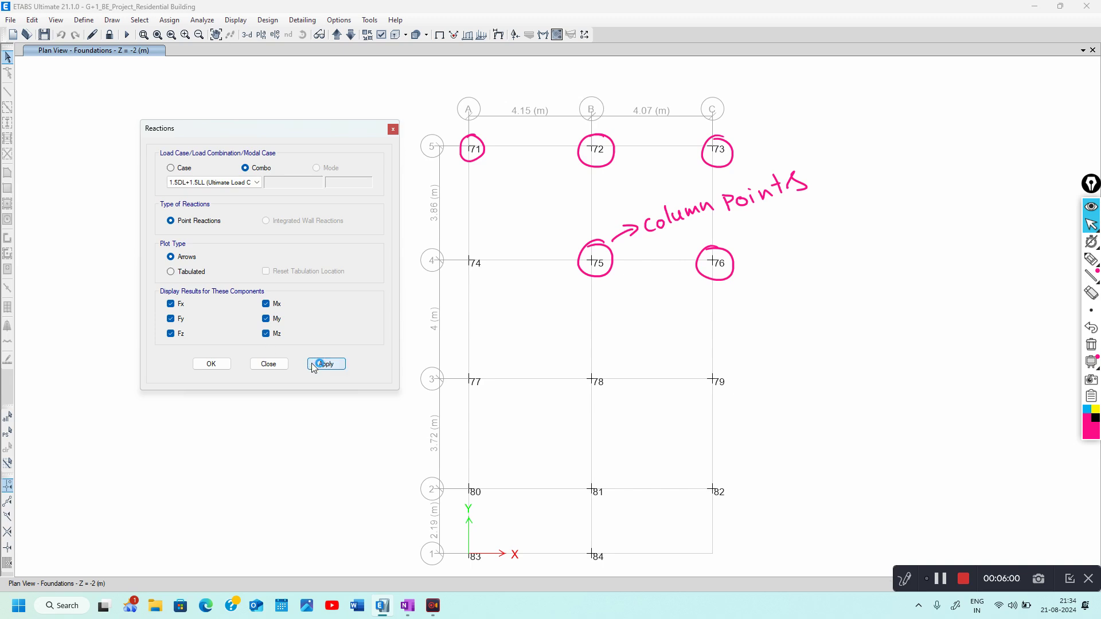
pyautogui.click(494, 336)
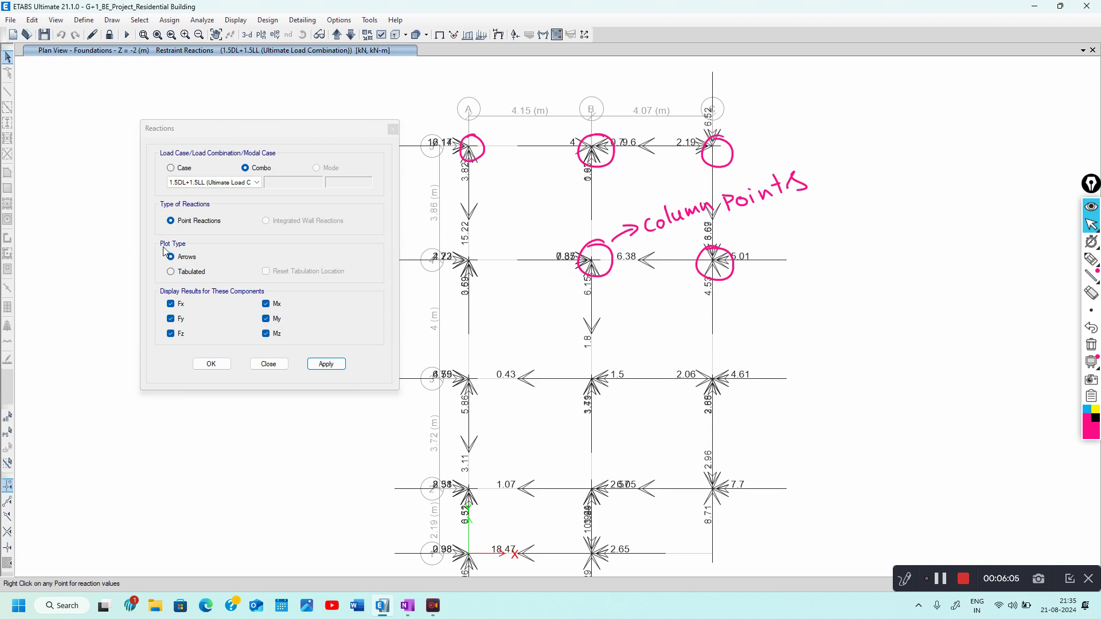
# Change the reaction plot type to Tabulated and apply it to the foundation joints
pyautogui.click(190, 271)
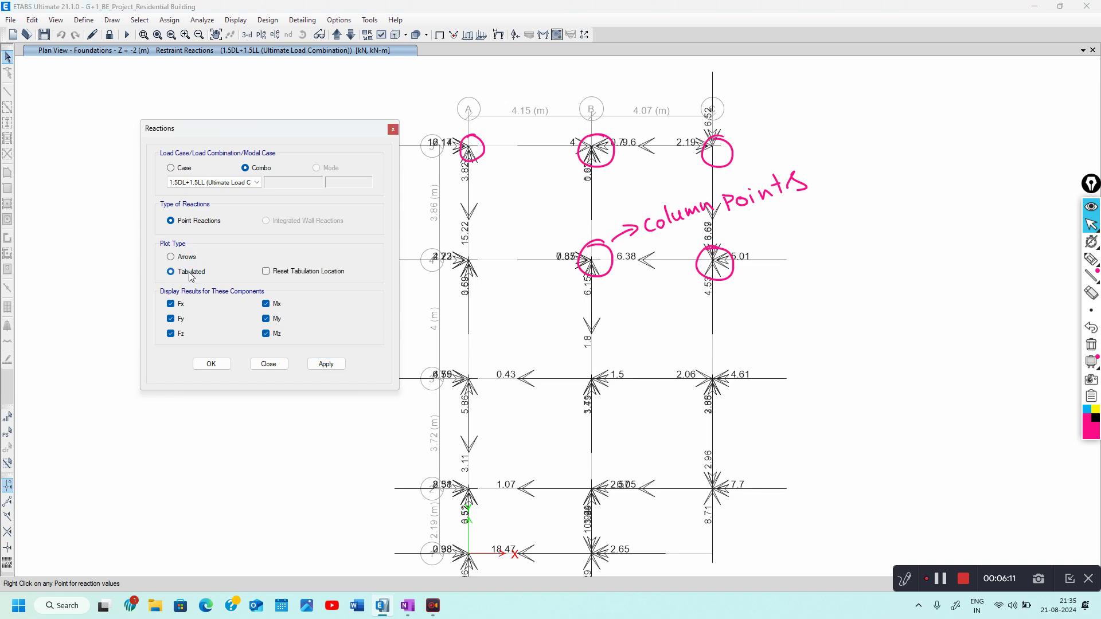
pyautogui.click(338, 335)
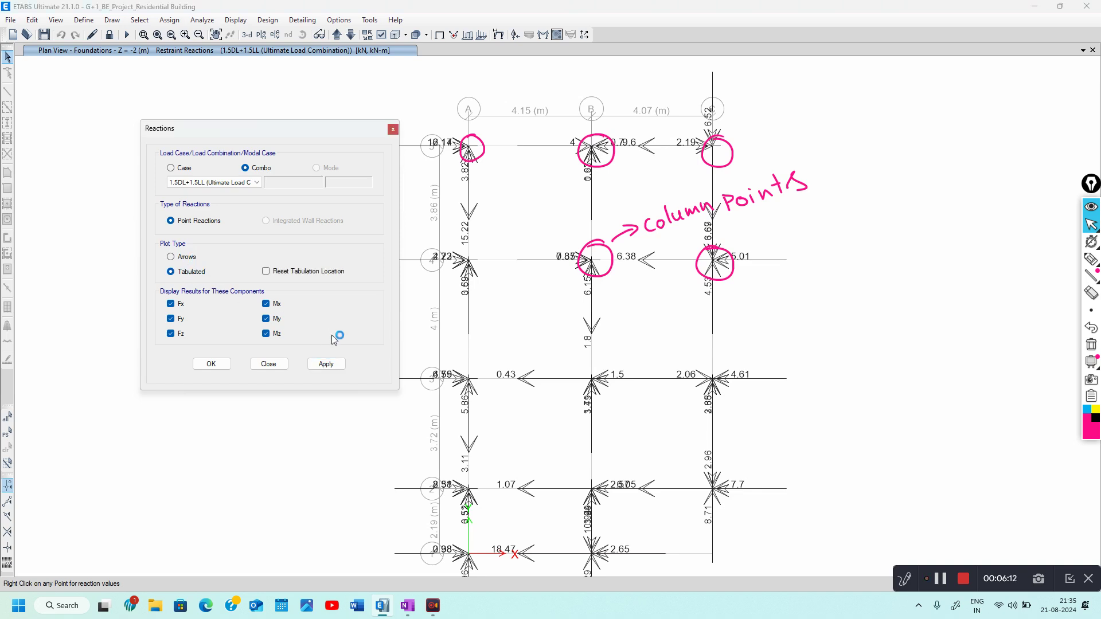
pyautogui.click(326, 364)
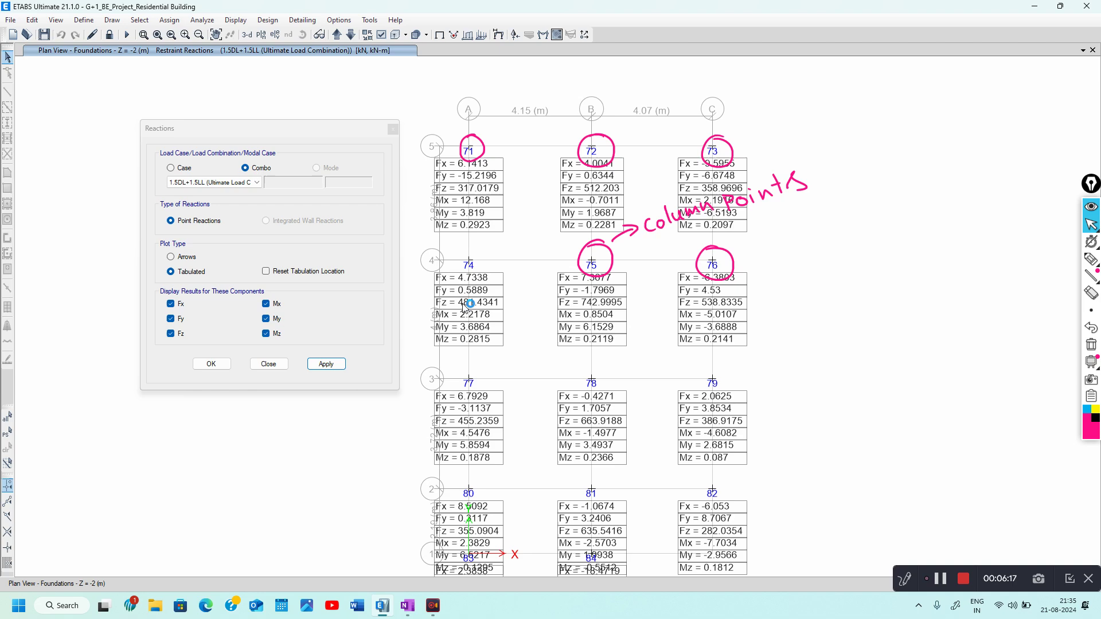
pyautogui.moveTo(467, 298); pyautogui.dragTo(522, 275, button='middle')
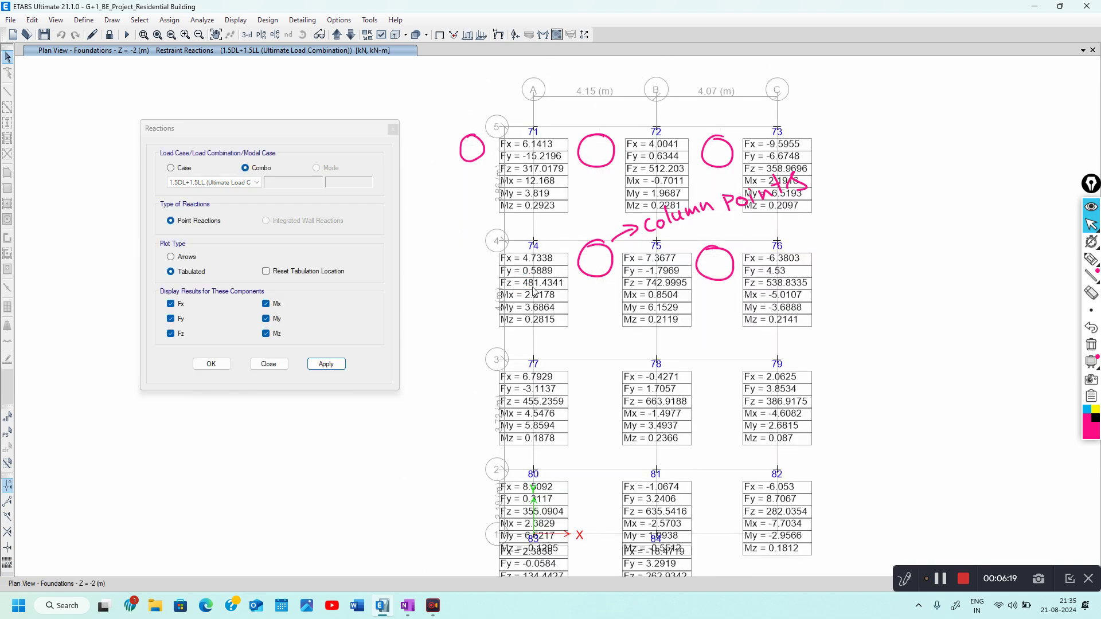
# Erase the pen circles and the "Column points" note drawn over the foundation plan
pyautogui.scroll(3, 534, 293)
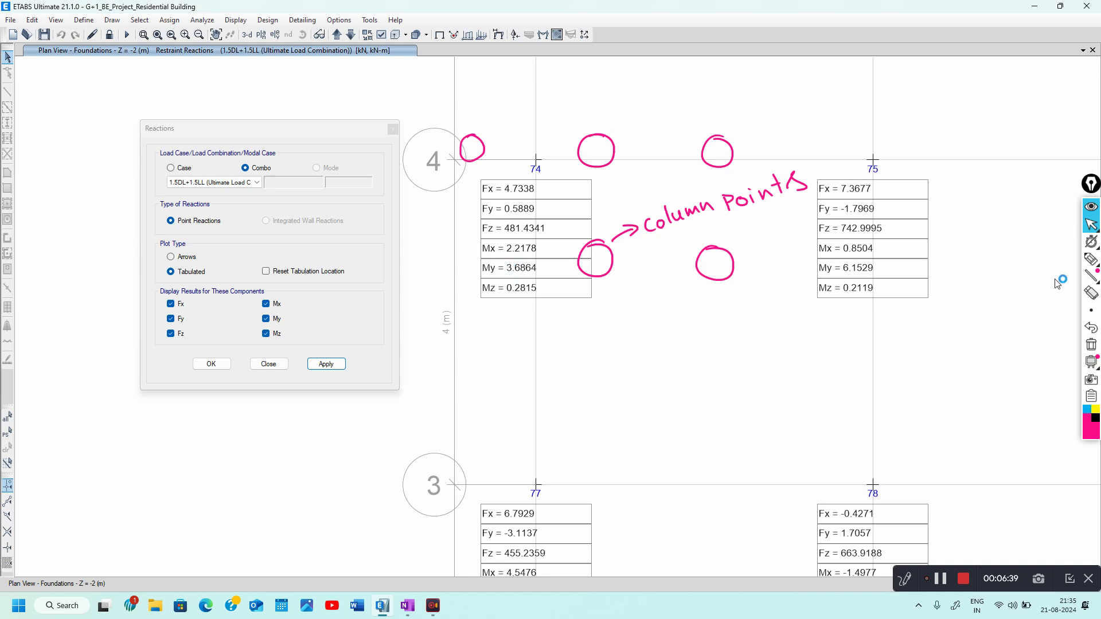
pyautogui.click(1090, 262)
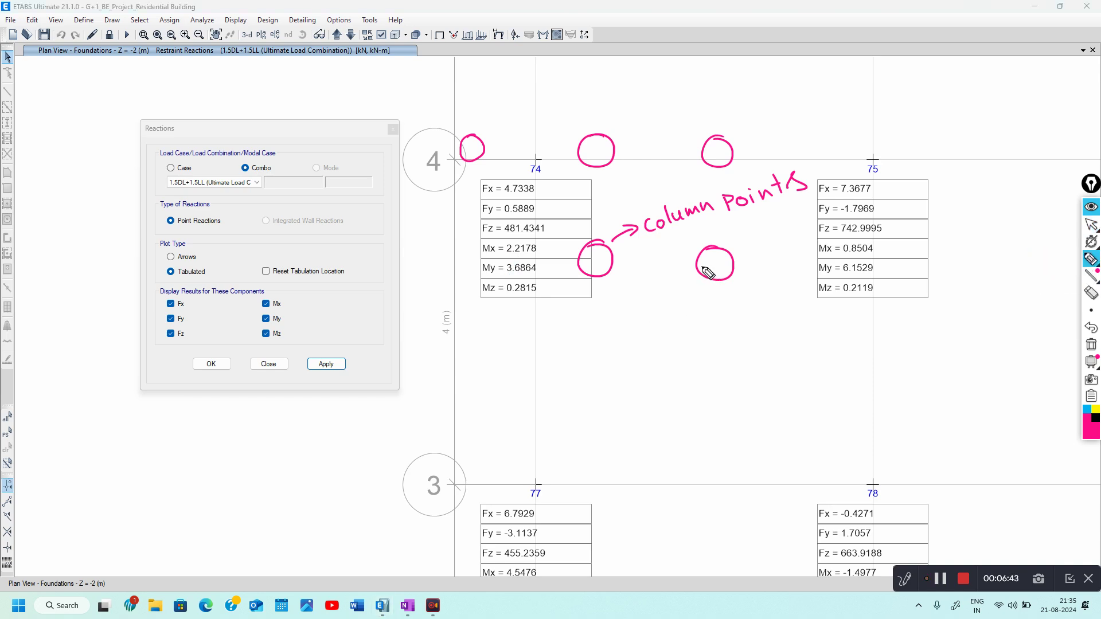
pyautogui.click(1088, 295)
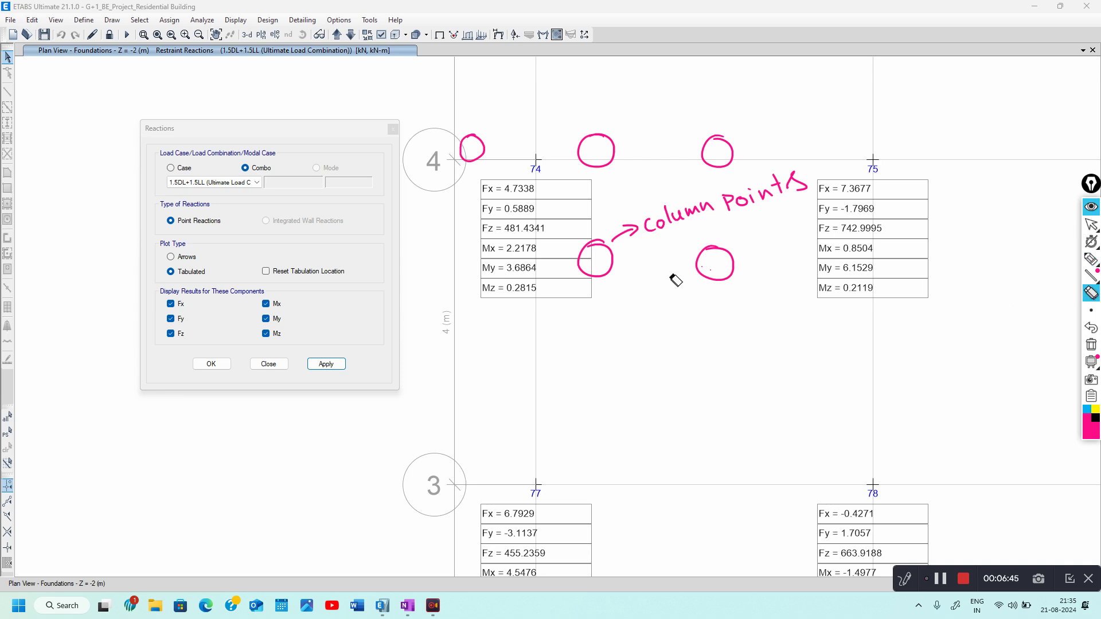
pyautogui.click(709, 252)
pyautogui.click(598, 170)
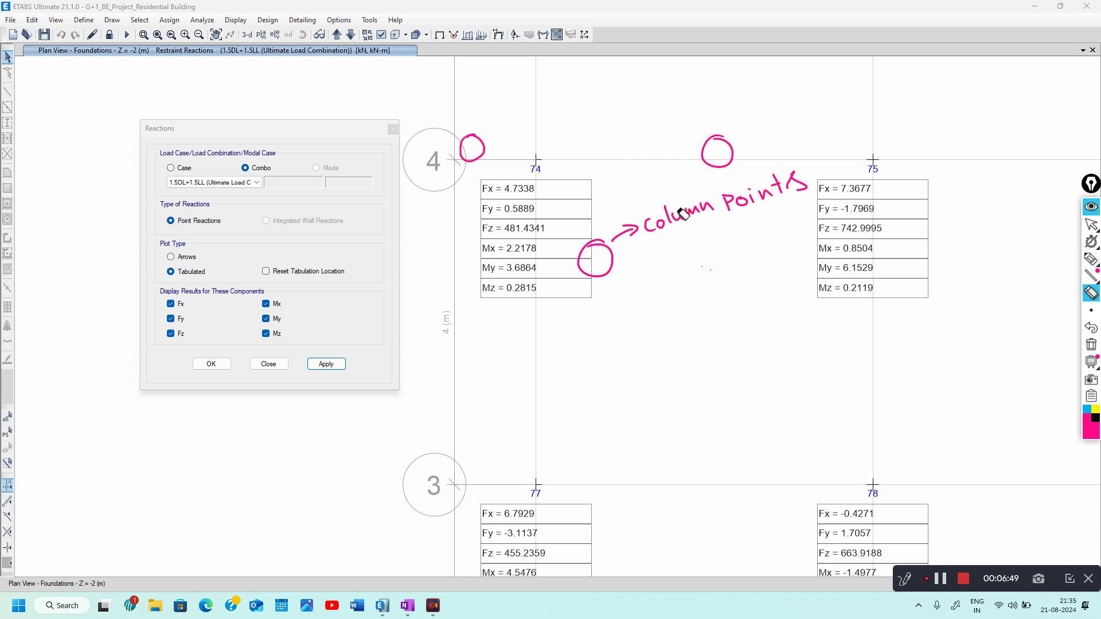
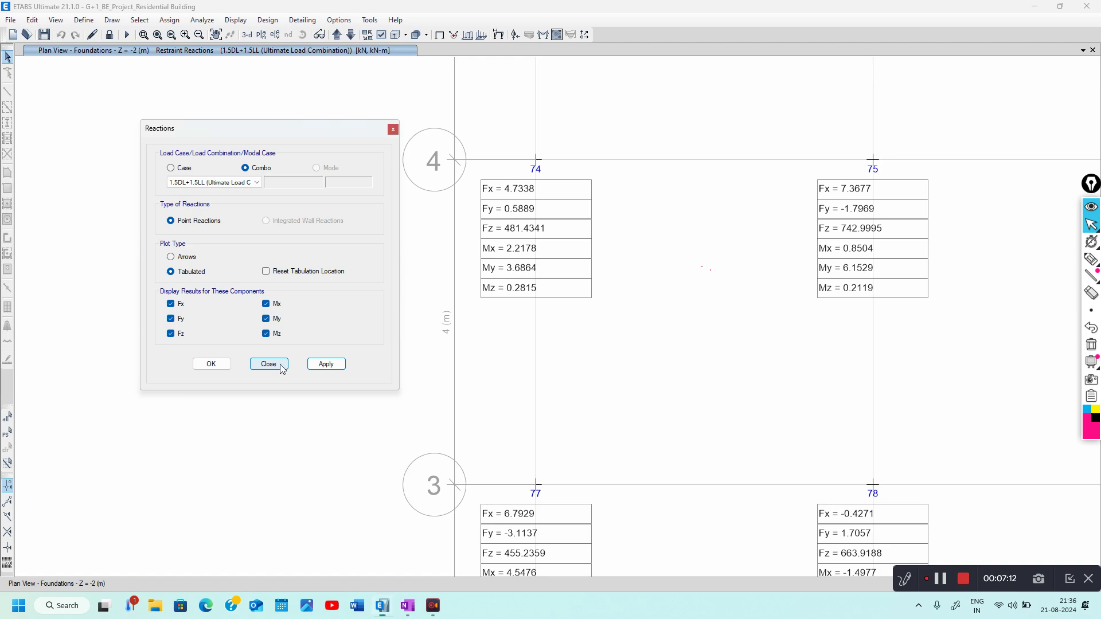
# Close the reactions display settings and open the selection of tables for display
pyautogui.click(269, 364)
pyautogui.scroll(-5, 436, 312)
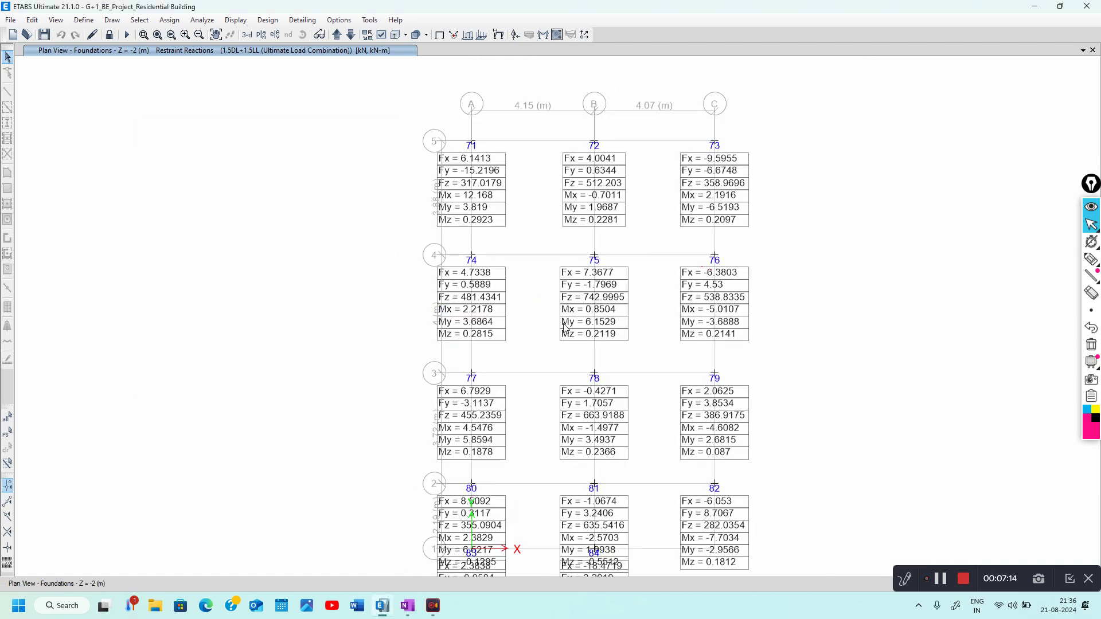
pyautogui.moveTo(565, 328); pyautogui.dragTo(545, 278, button='middle')
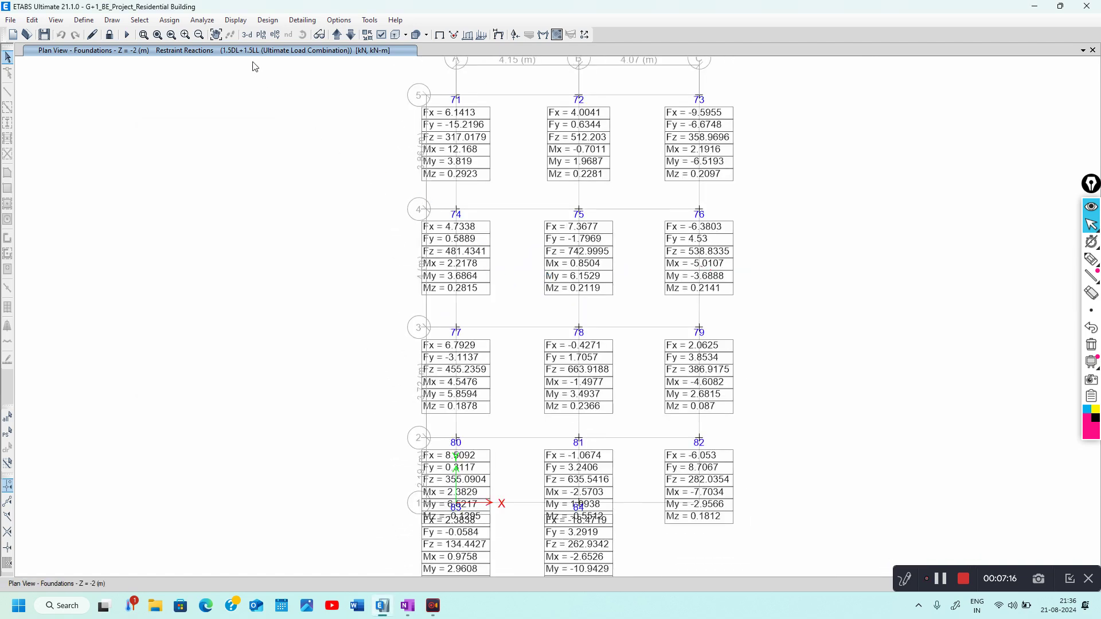
pyautogui.click(235, 20)
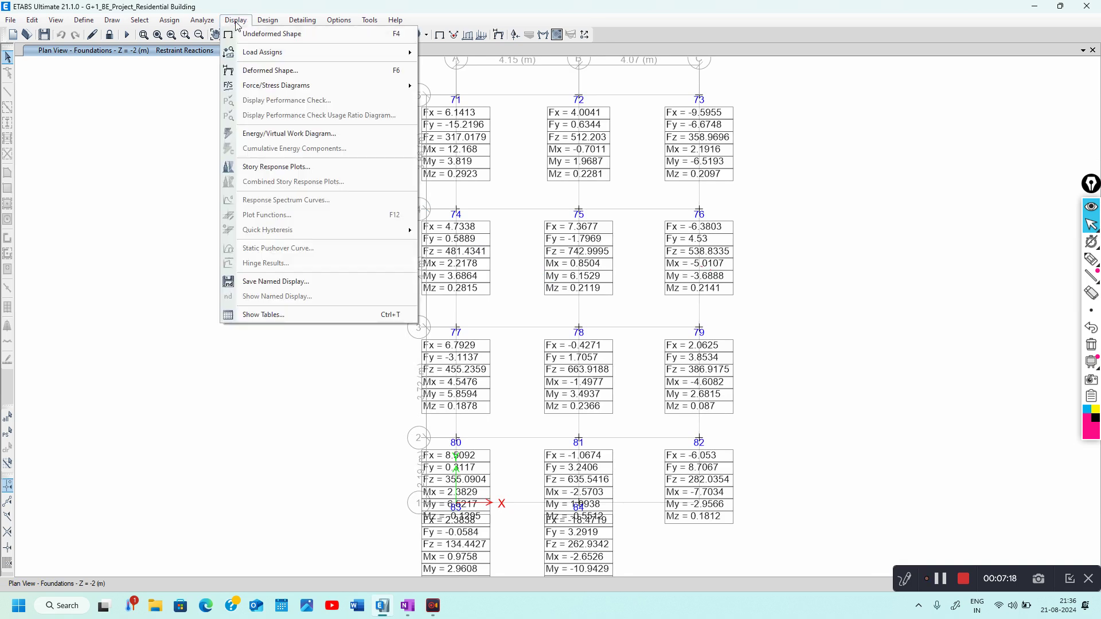
pyautogui.click(264, 315)
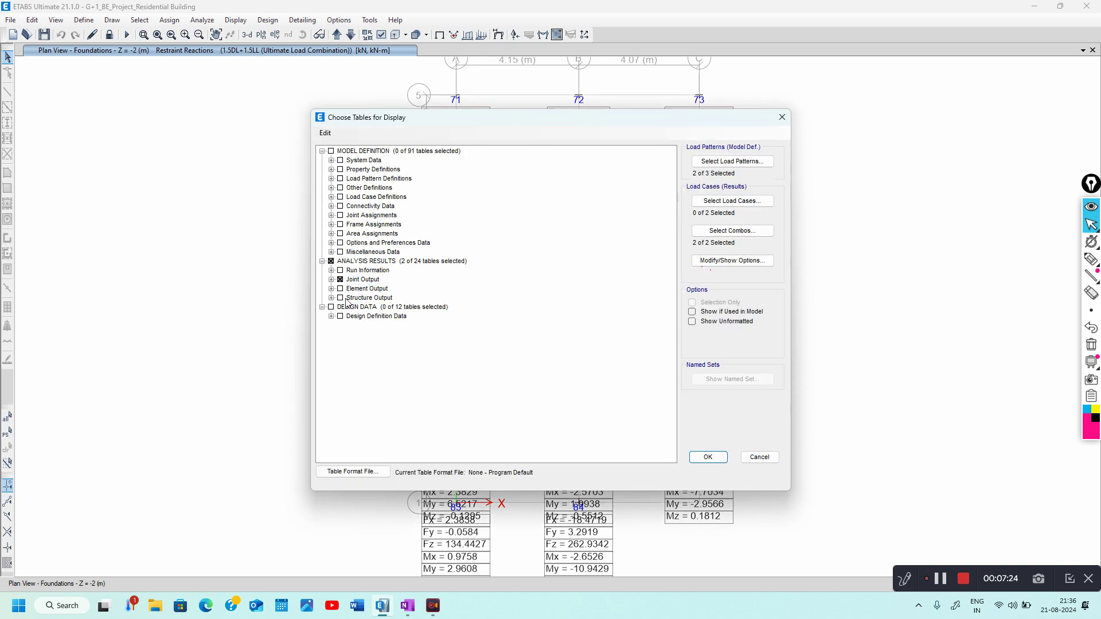
# Clear all analysis results tables and select only the Reactions tables under Joint Output
pyautogui.click(331, 261)
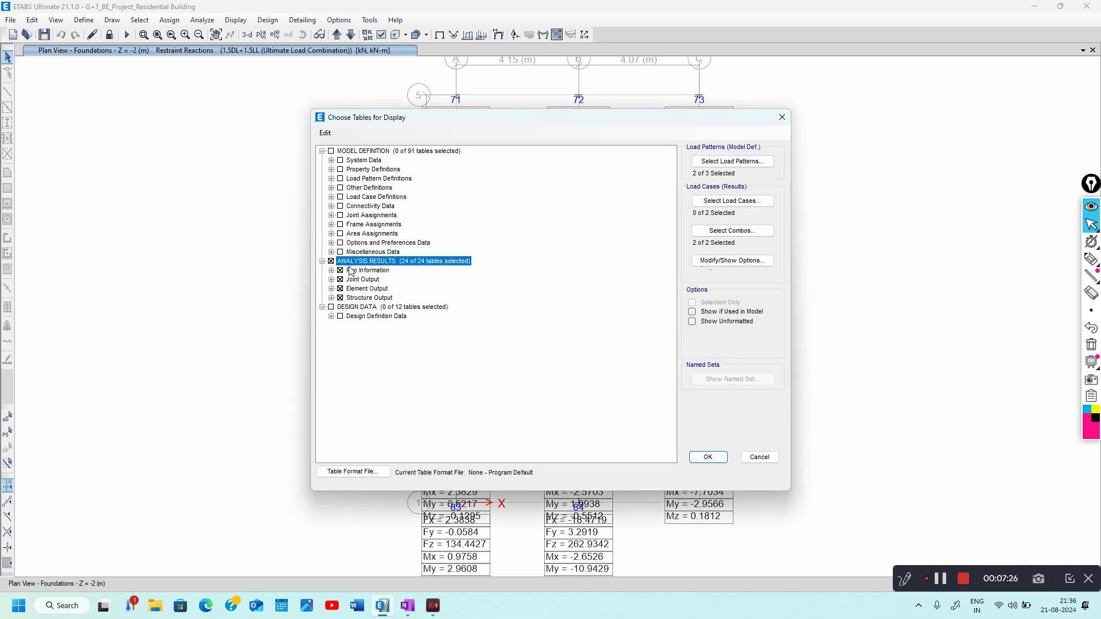
pyautogui.click(331, 262)
pyautogui.click(332, 262)
pyautogui.click(332, 261)
pyautogui.click(331, 280)
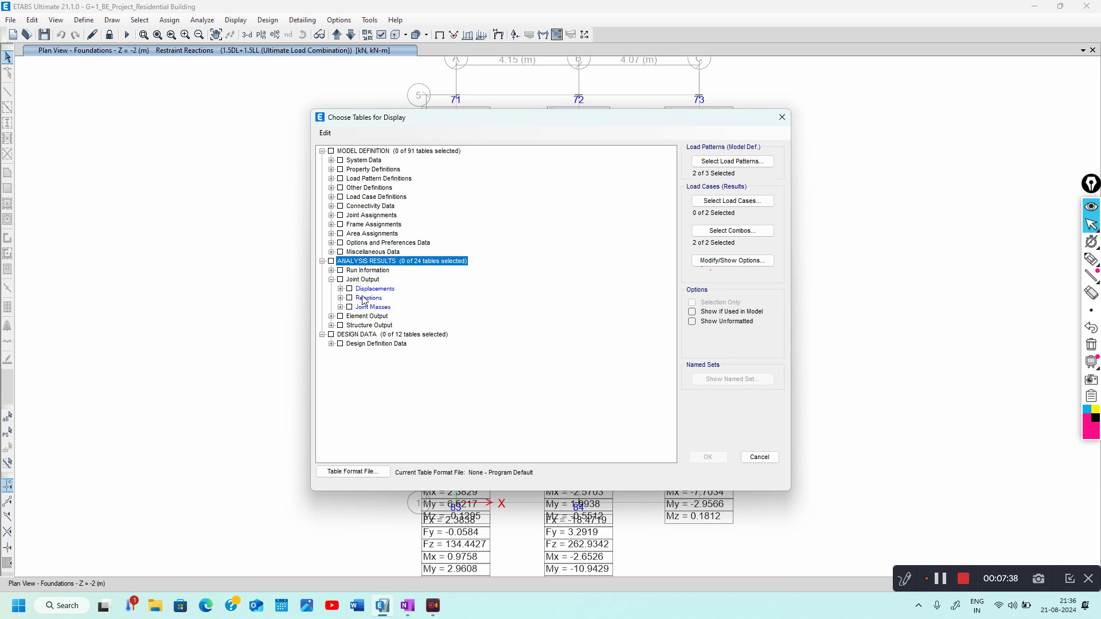
pyautogui.click(350, 298)
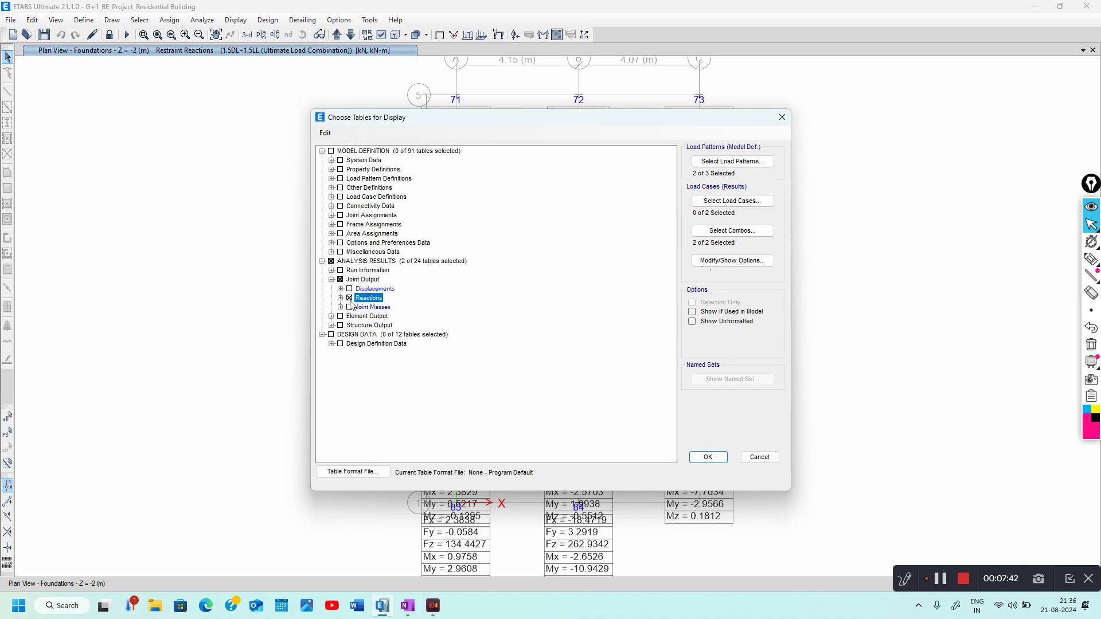
pyautogui.click(350, 299)
# Deselect all load patterns, ~LLRF, Dead and Live, for the table output
pyautogui.click(732, 163)
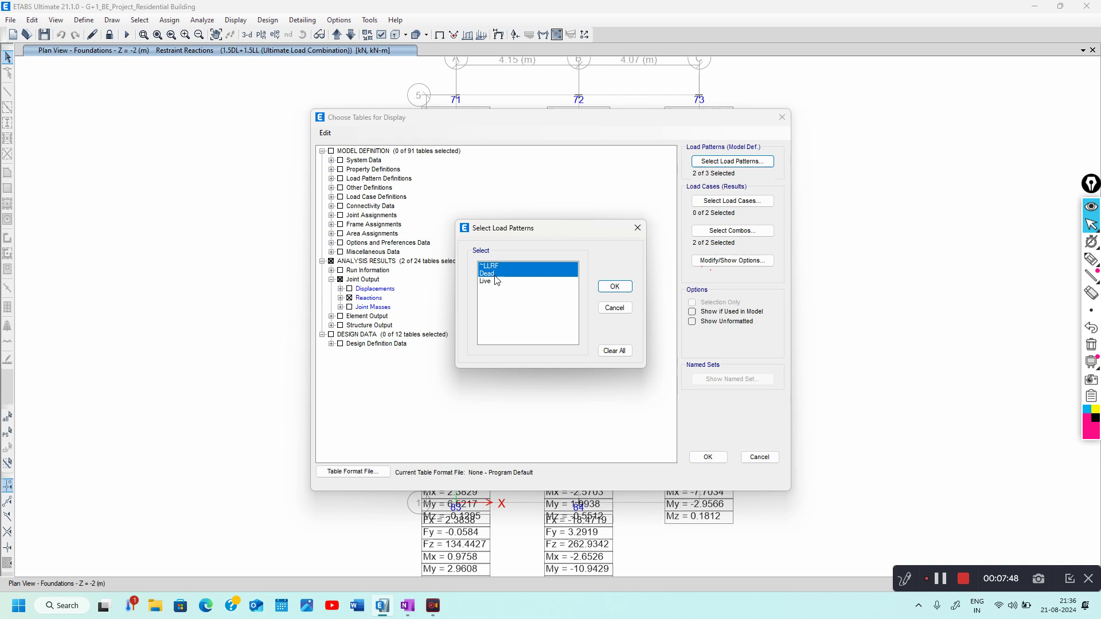
pyautogui.click(495, 276)
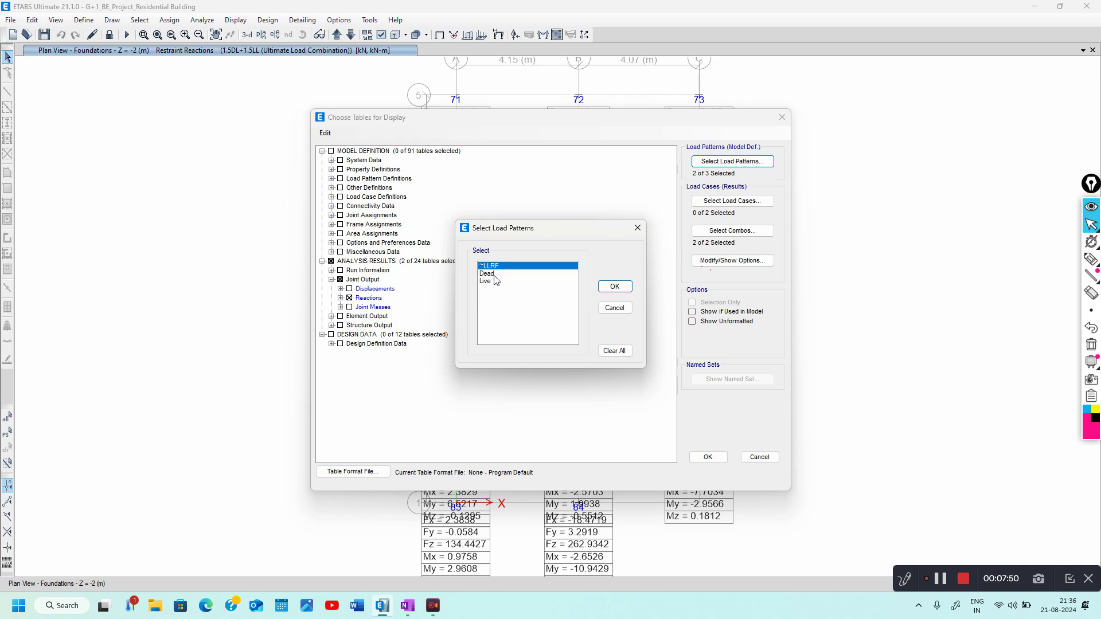
pyautogui.click(495, 274)
pyautogui.click(494, 281)
pyautogui.click(494, 274)
pyautogui.click(493, 281)
pyautogui.click(504, 268)
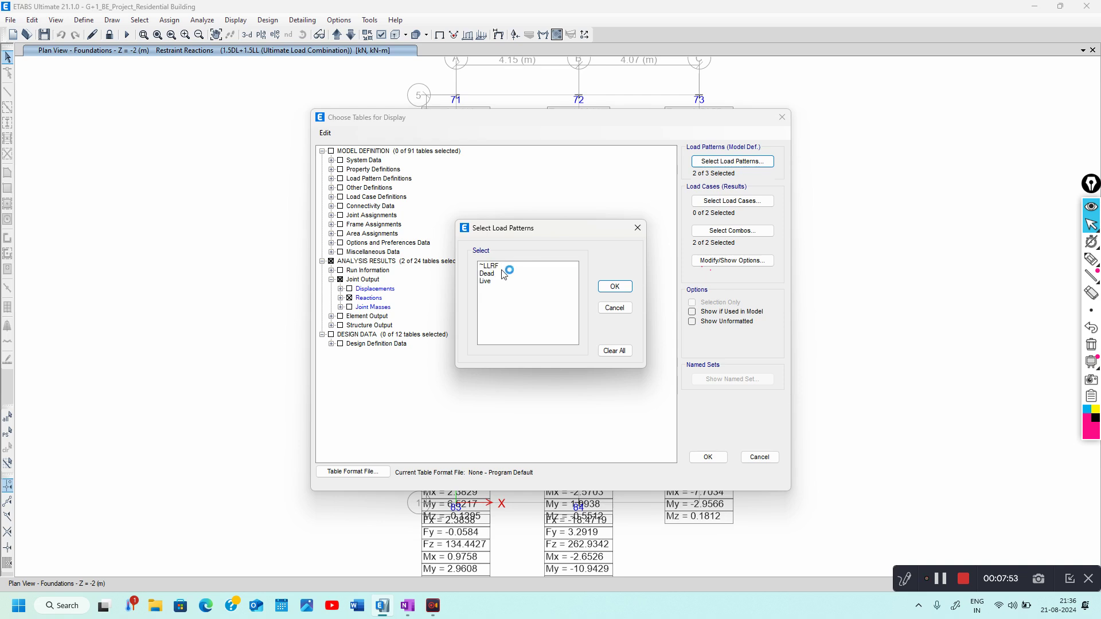
pyautogui.click(614, 286)
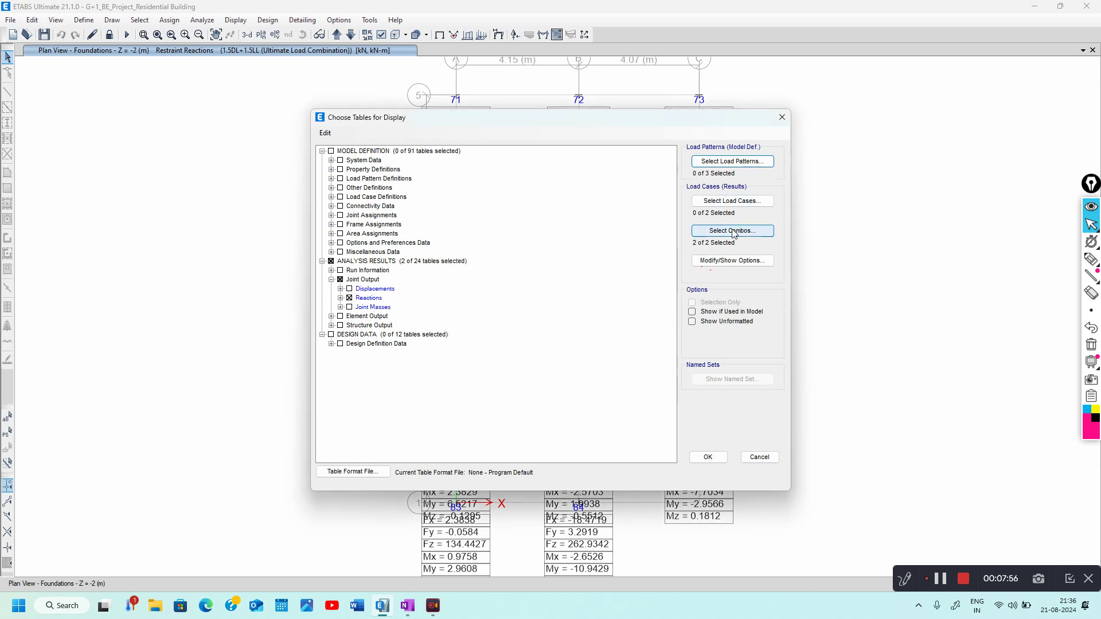
# Keep the 1.5DL+1.5LL ultimate and DL+LL service combinations selected and display the joint design reactions table
pyautogui.click(729, 234)
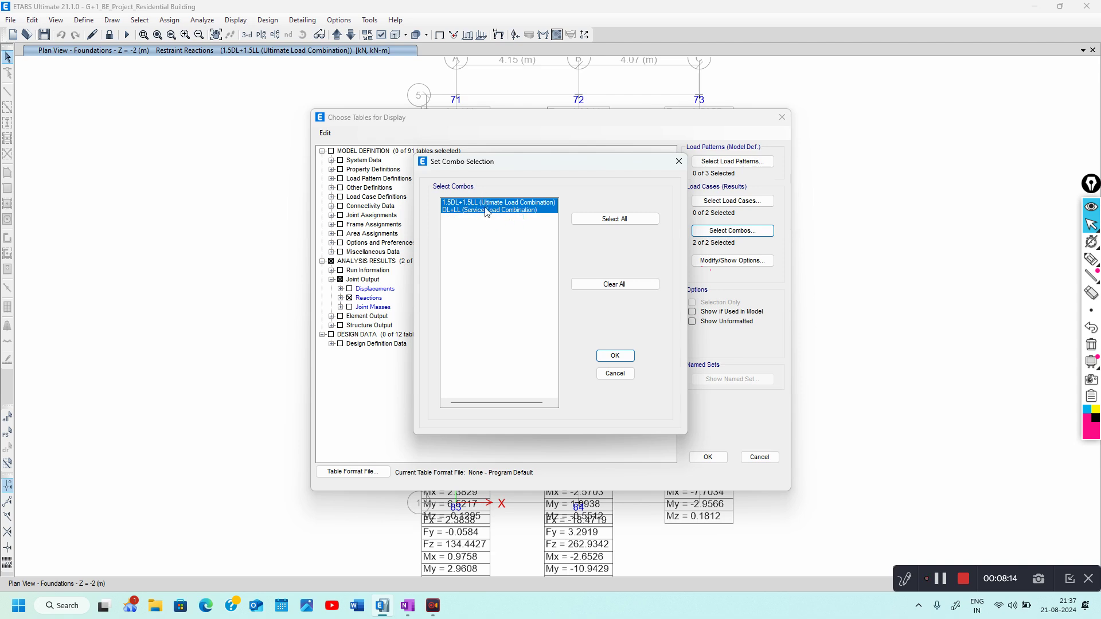
pyautogui.click(615, 356)
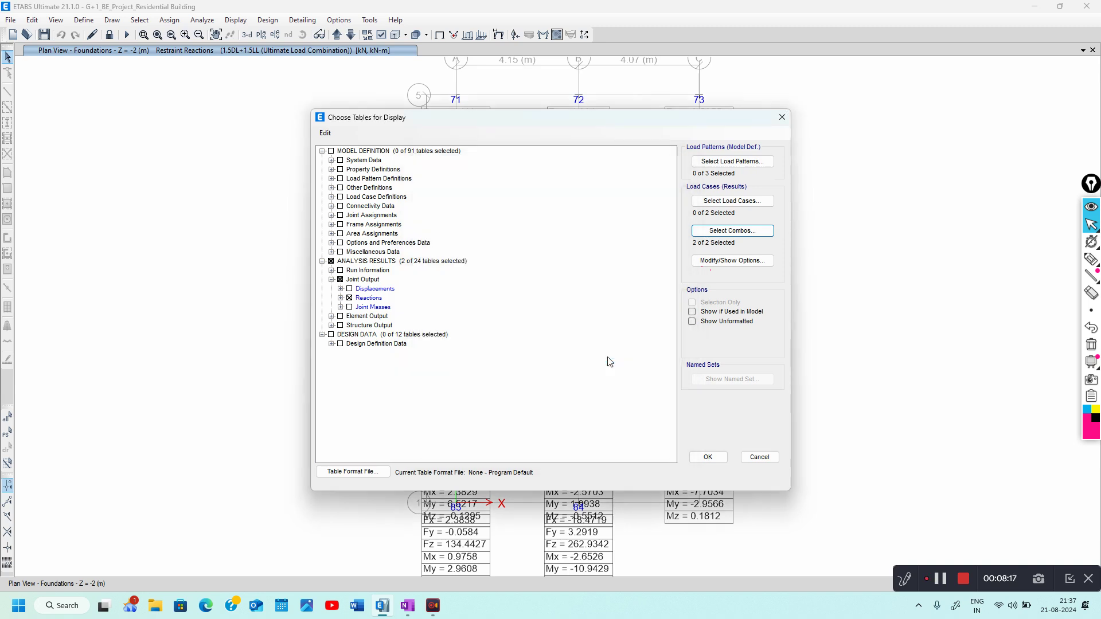
pyautogui.click(710, 458)
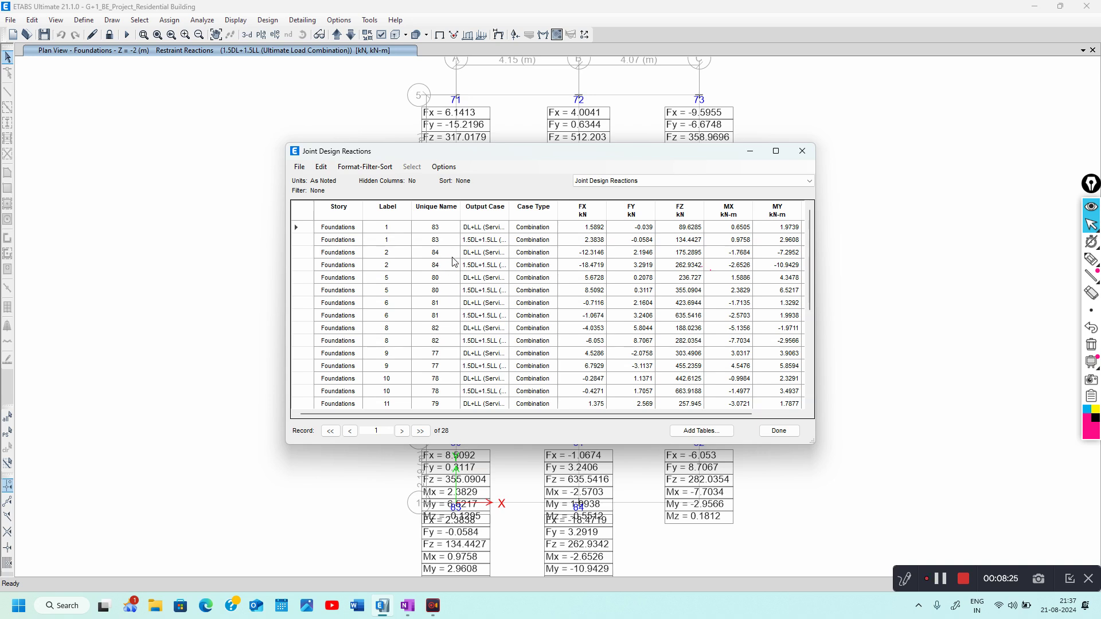
# Export the current Joint Design Reactions table to Excel and close the table window
pyautogui.click(300, 167)
pyautogui.click(308, 169)
pyautogui.click(308, 168)
pyautogui.click(308, 168)
pyautogui.click(300, 167)
pyautogui.moveTo(315, 182)
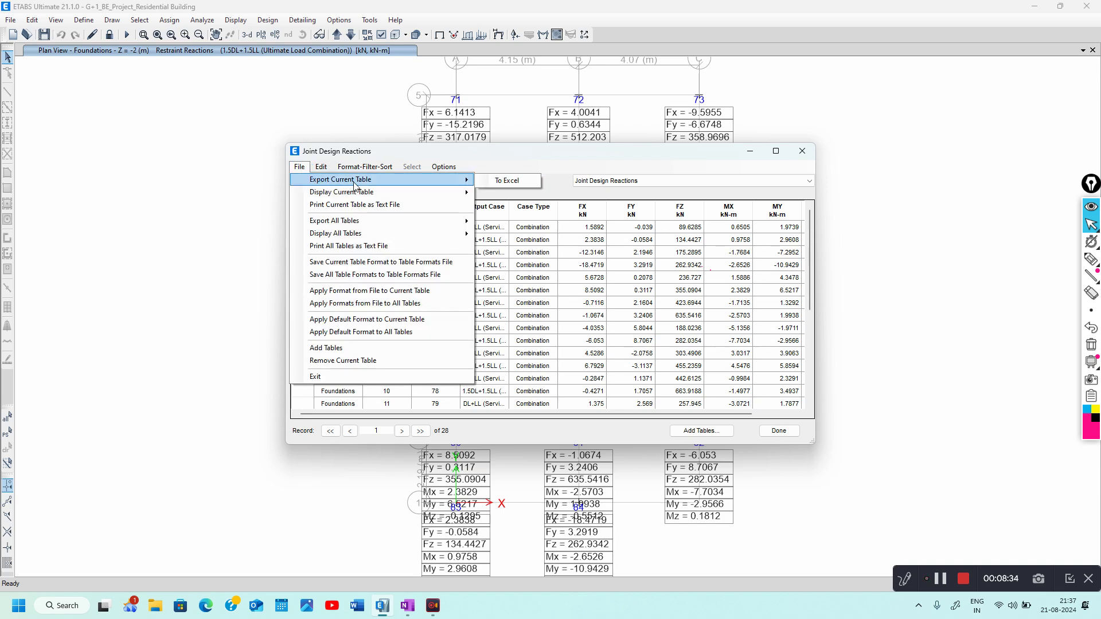
pyautogui.click(498, 185)
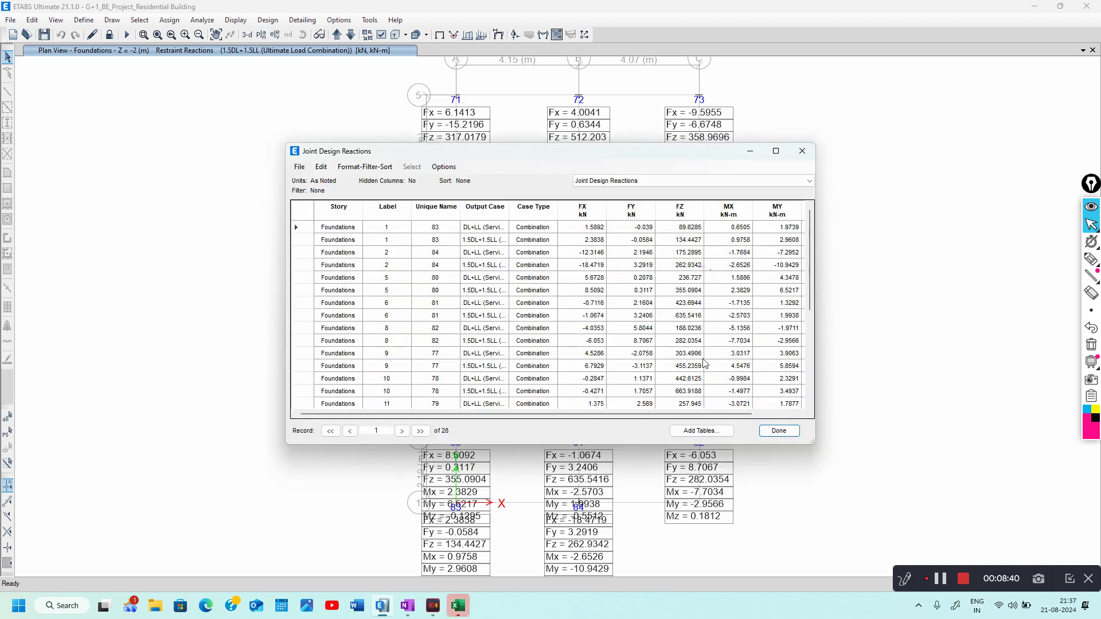
pyautogui.click(779, 430)
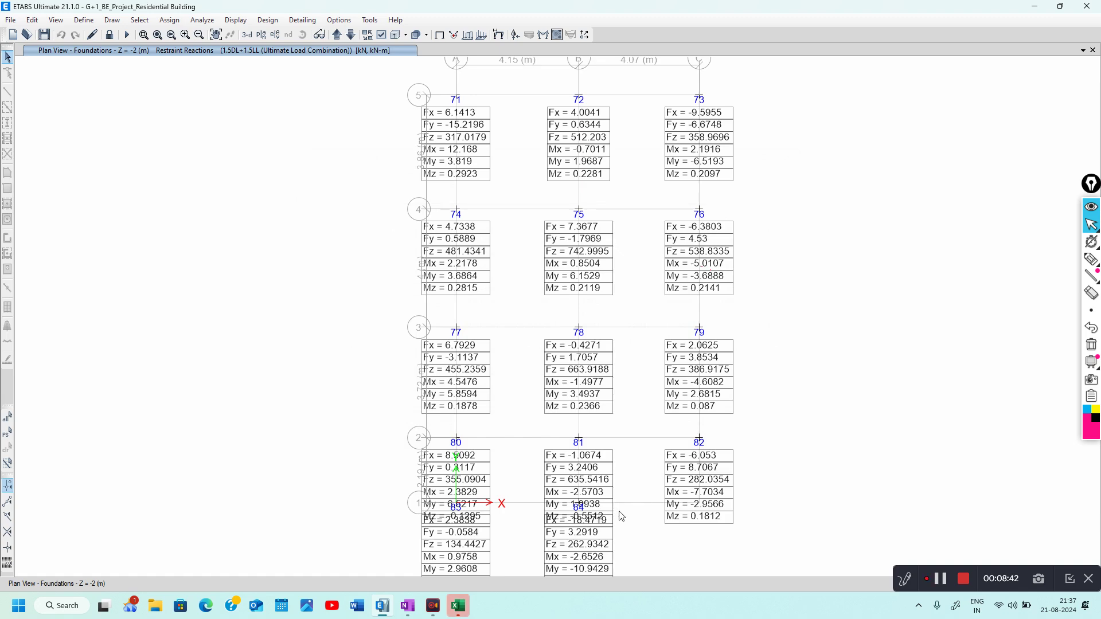
# Switch to the exported Excel workbook and arrange it side by side with the ETABS foundation plan
pyautogui.click(458, 605)
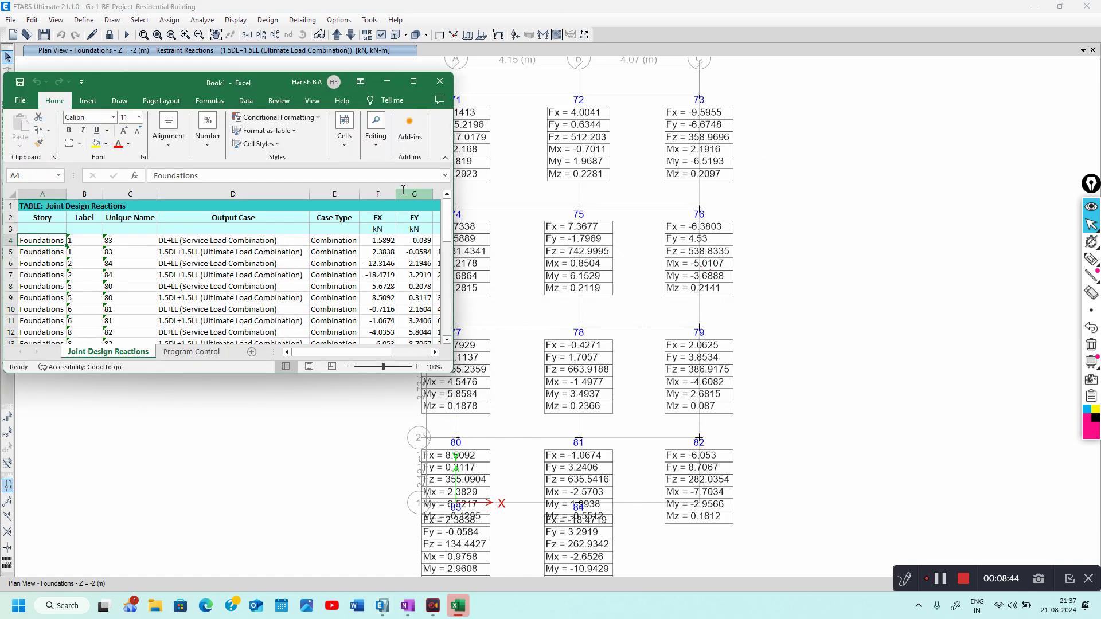
pyautogui.click(413, 81)
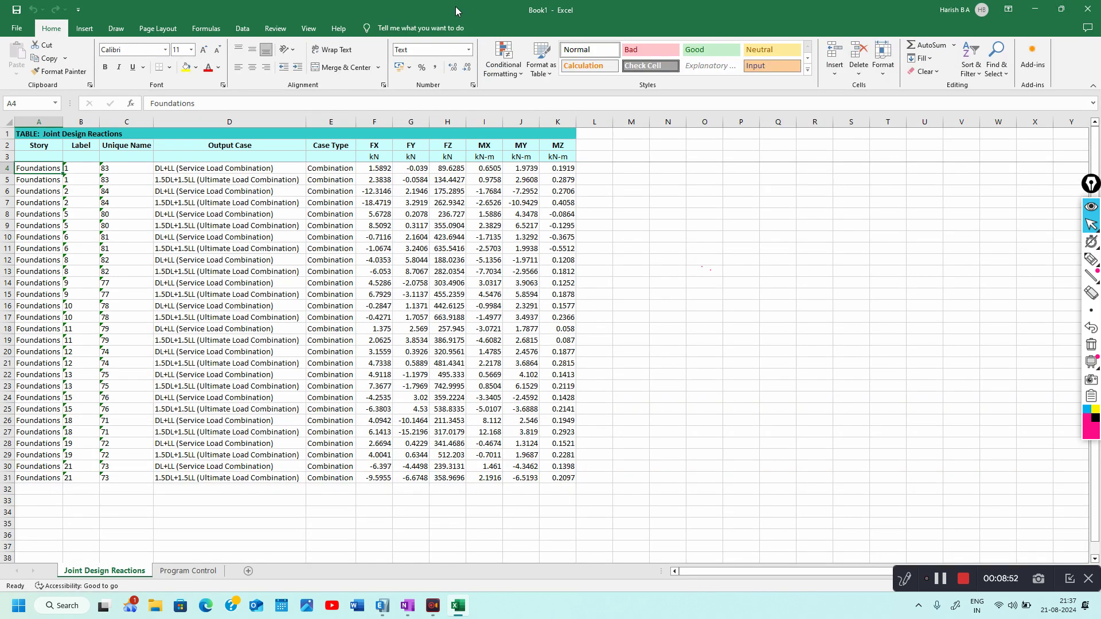
pyautogui.moveTo(455, 9); pyautogui.dragTo(462, 91)
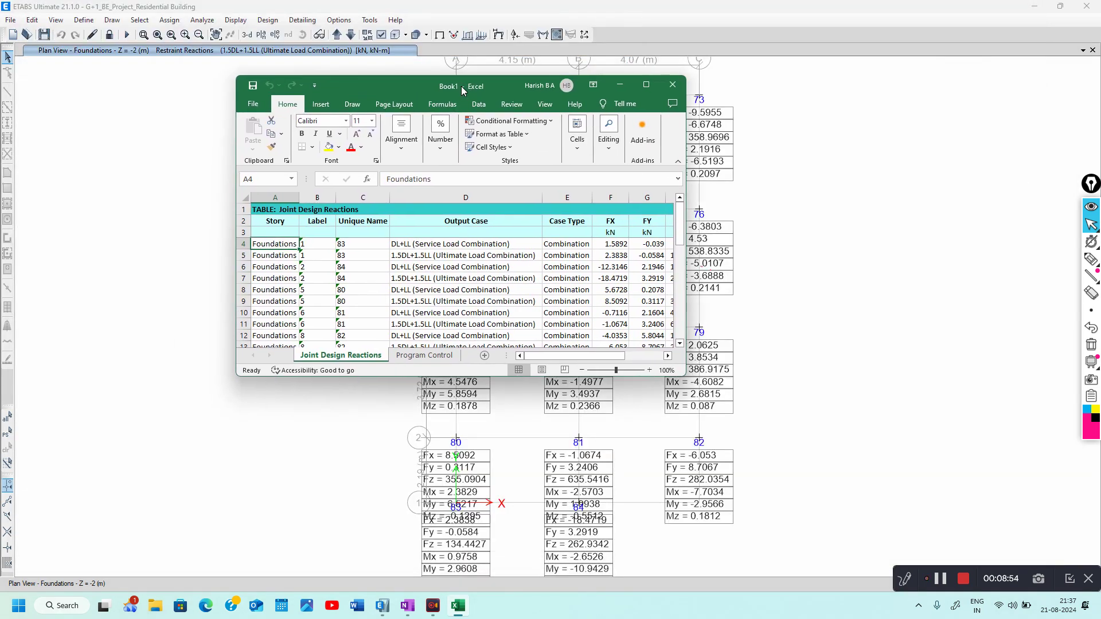
pyautogui.moveTo(460, 12); pyautogui.dragTo(325, 27)
pyautogui.click(706, 241)
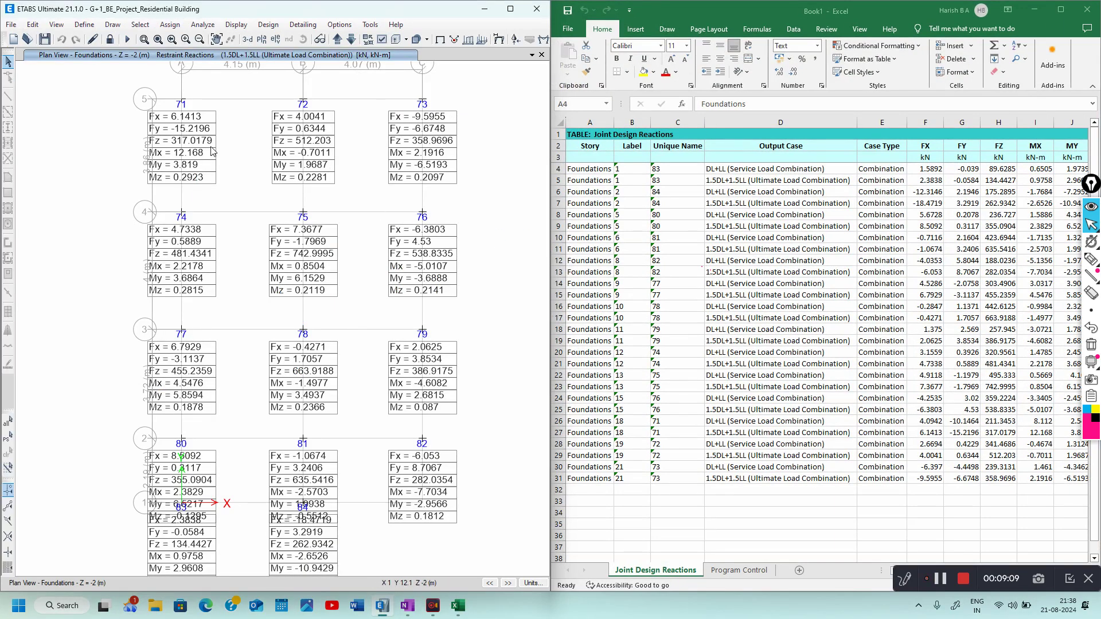
# Hide the grid system in the foundation plan, keeping the joint reaction tables in view
pyautogui.click(181, 123)
pyautogui.moveTo(246, 132); pyautogui.dragTo(236, 139, button='middle')
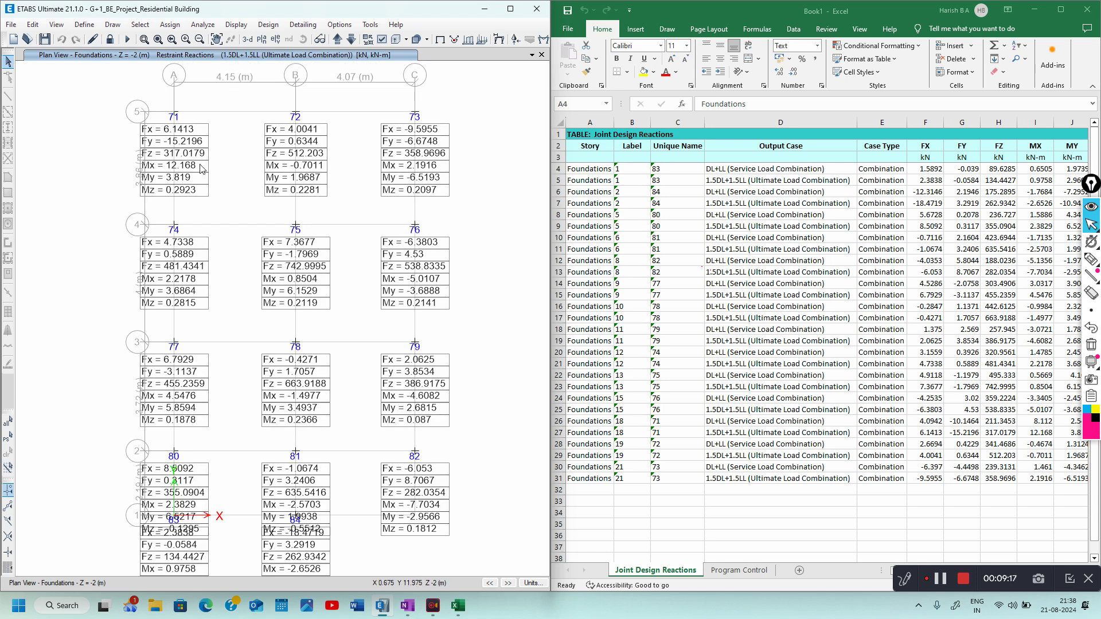
pyautogui.click(57, 25)
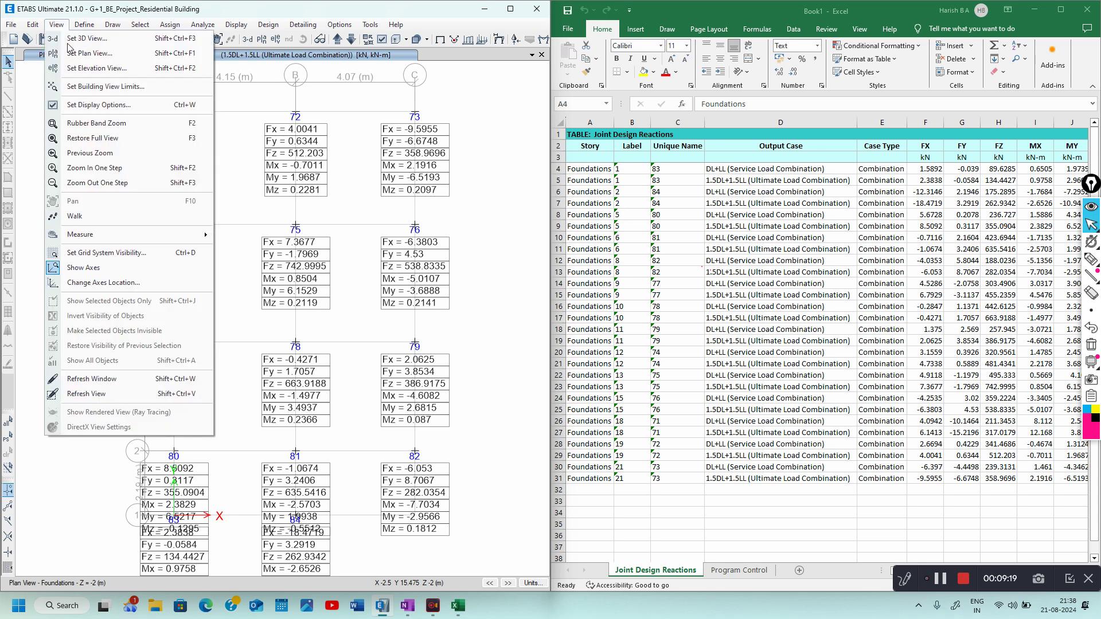
pyautogui.click(133, 257)
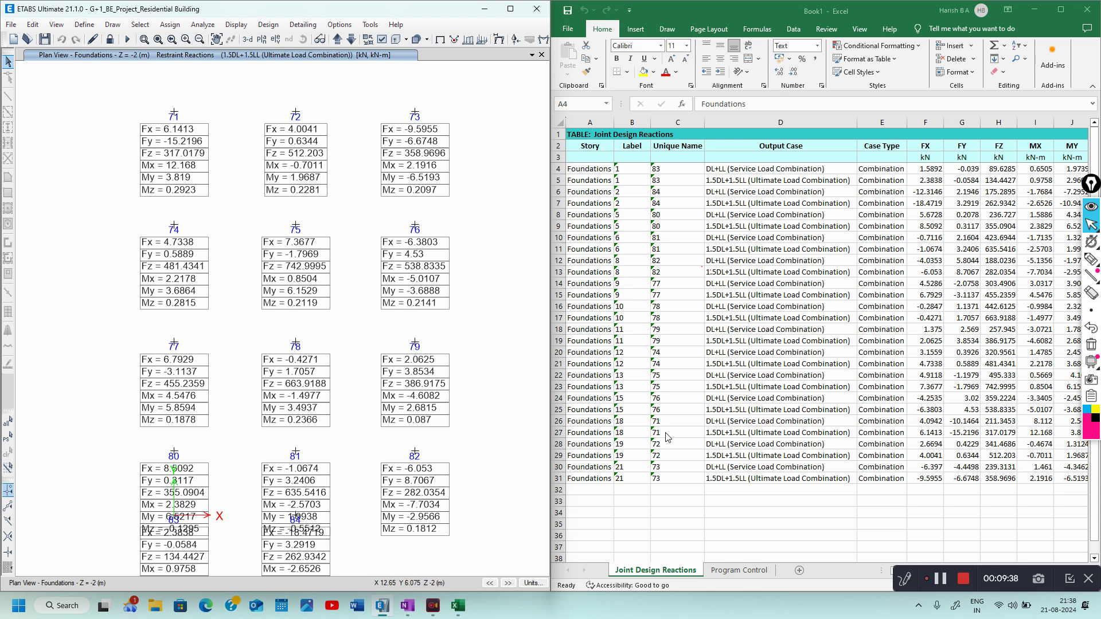
# Compare joint 71's FX, FY and FZ for the 1.5DL+1.5LL combination in the sheet with its reactions on the plan
pyautogui.click(692, 434)
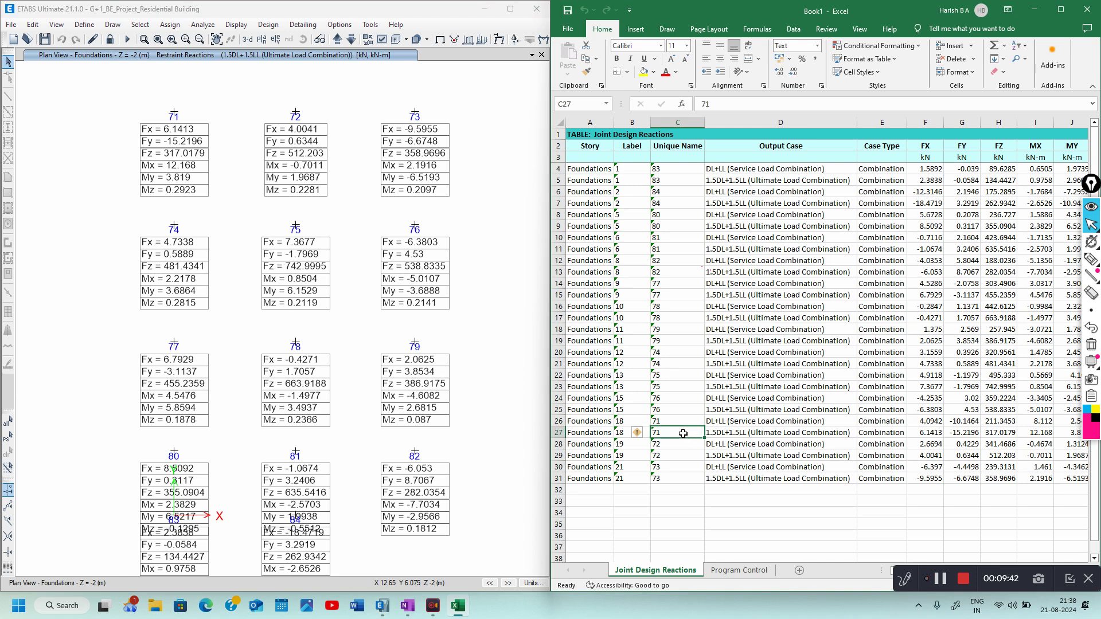
pyautogui.click(722, 433)
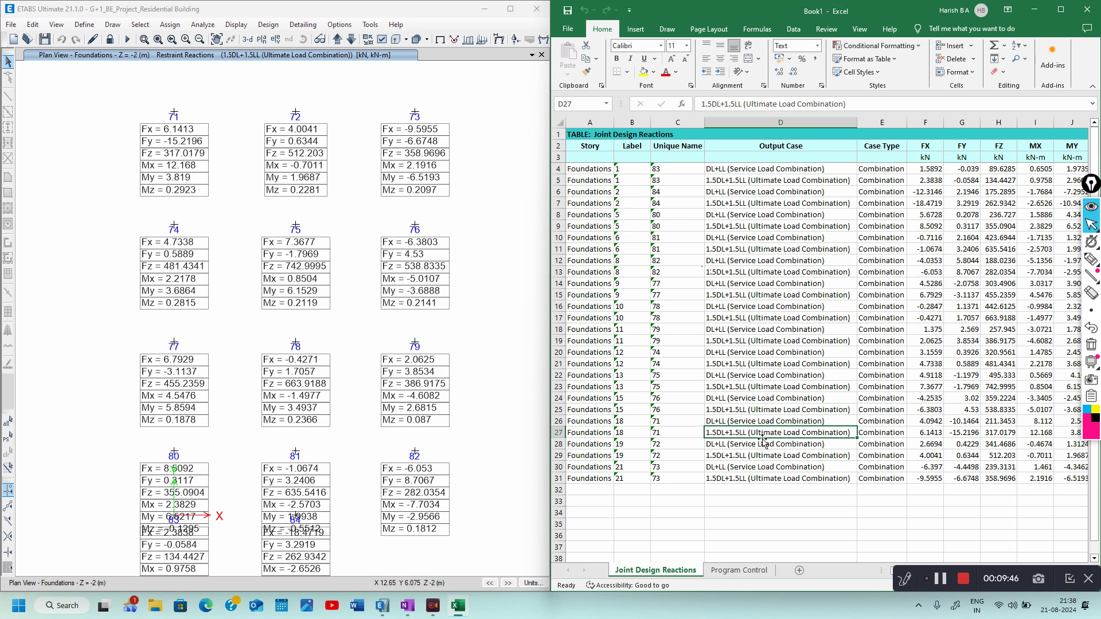
pyautogui.click(923, 434)
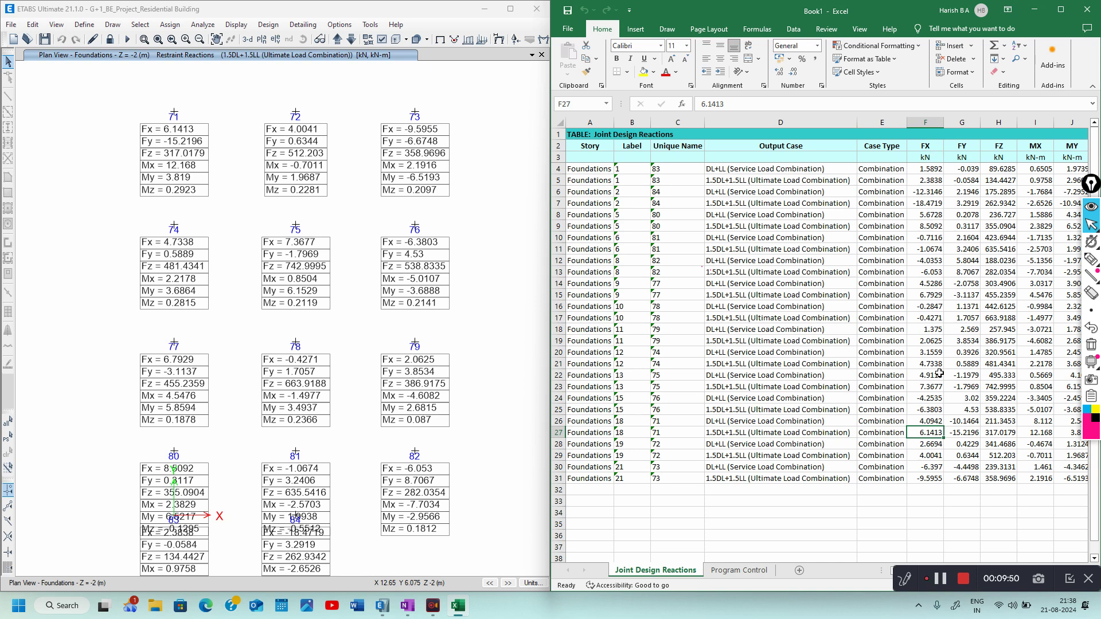
pyautogui.click(949, 433)
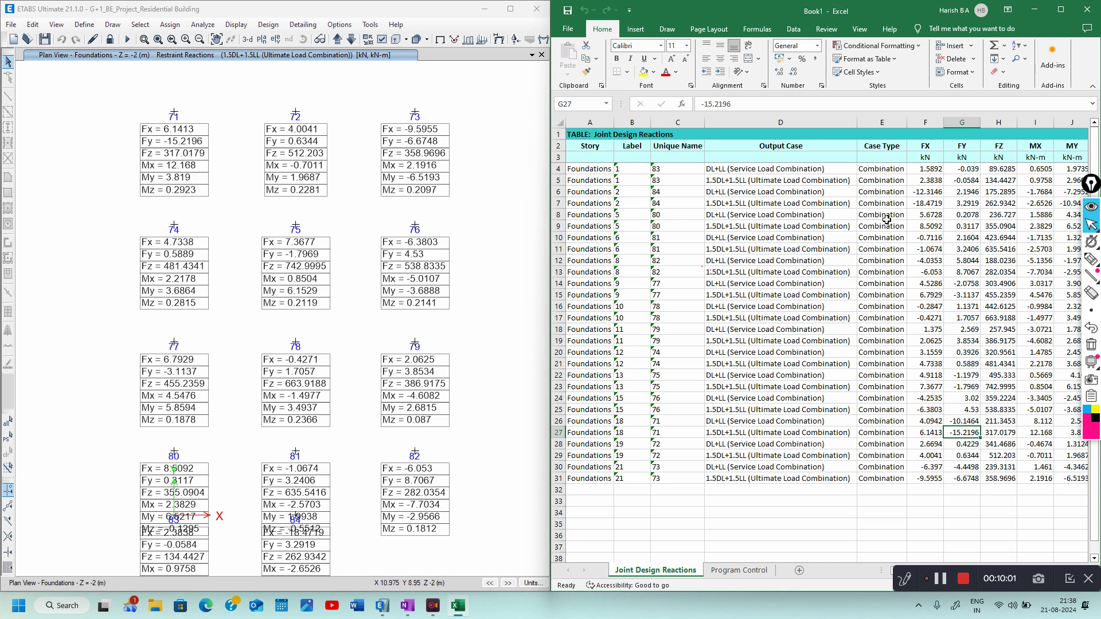
pyautogui.click(998, 147)
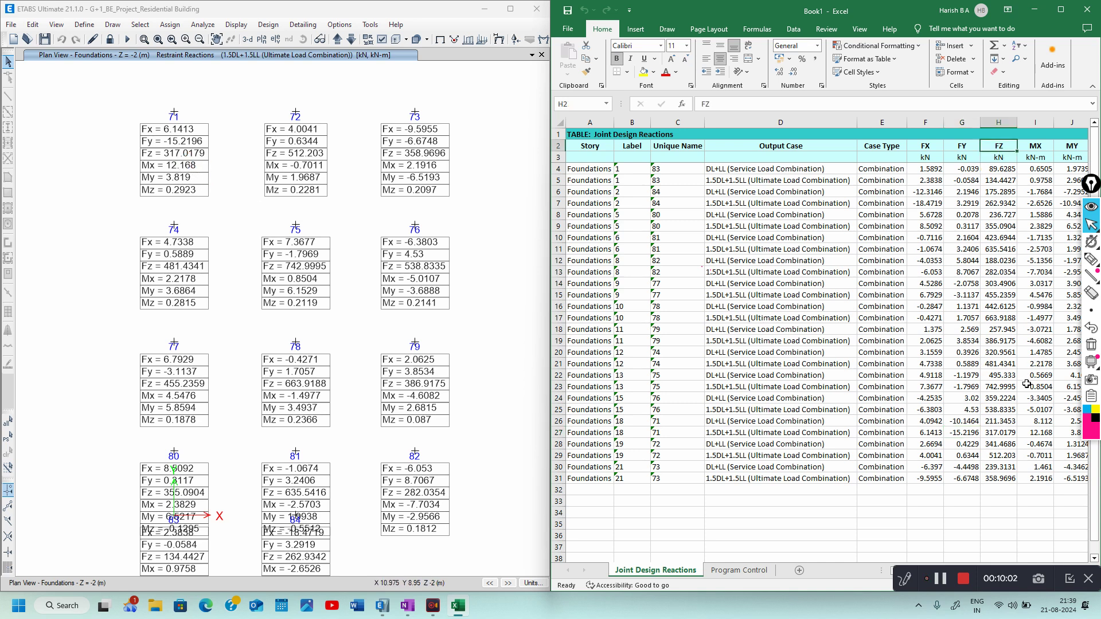
pyautogui.click(1004, 432)
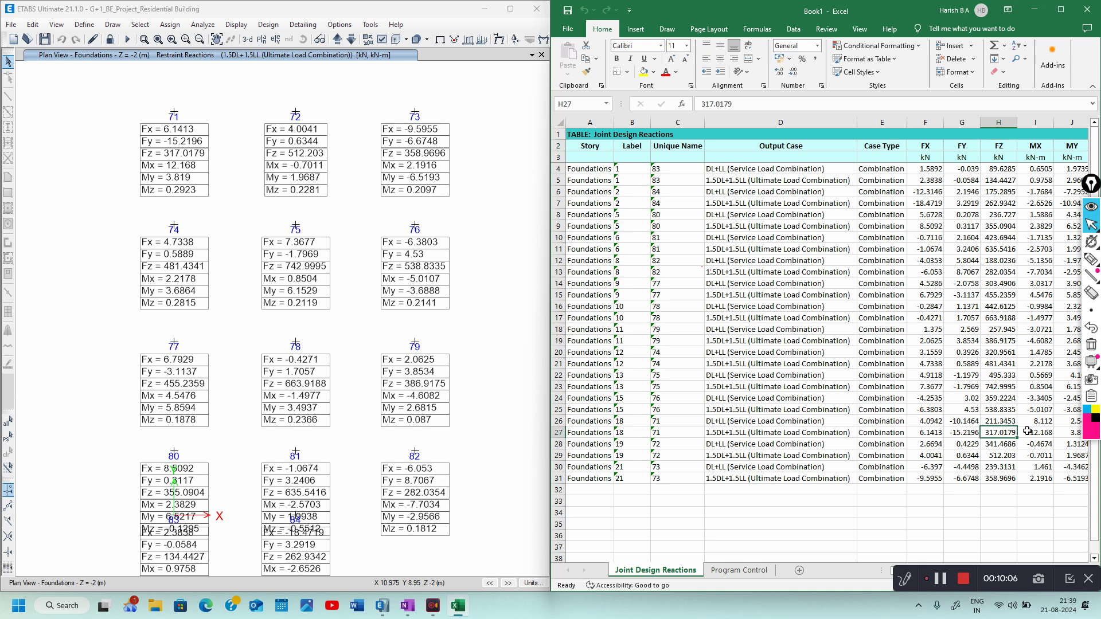
# Compare joint 71's MX and MY for the 1.5DL+1.5LL combination in the sheet with its reactions on the plan
pyautogui.click(1031, 431)
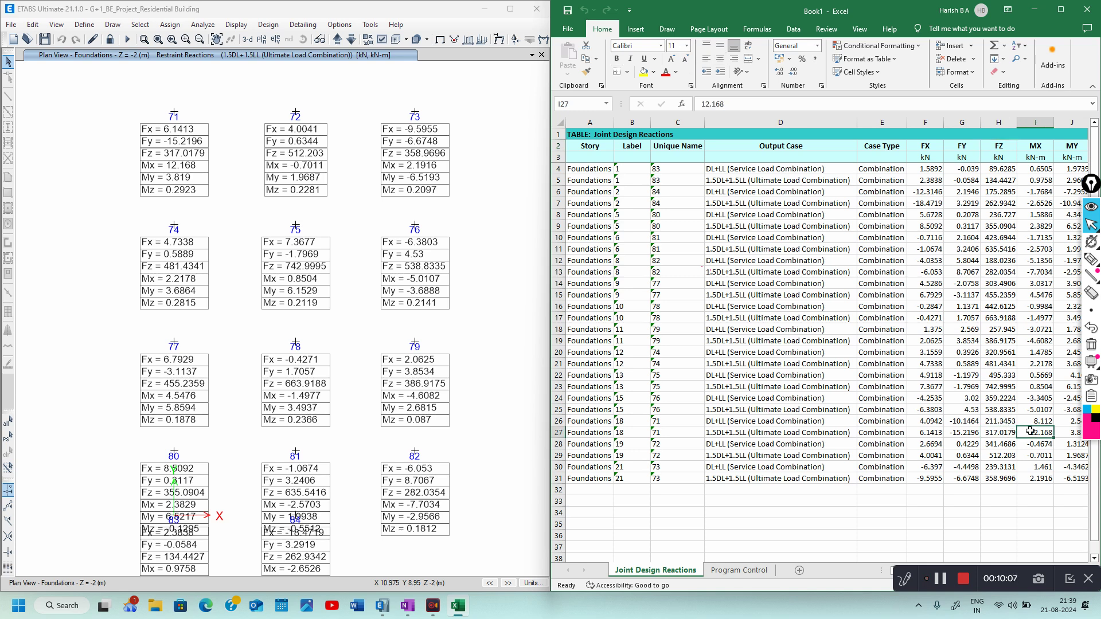
pyautogui.click(1067, 433)
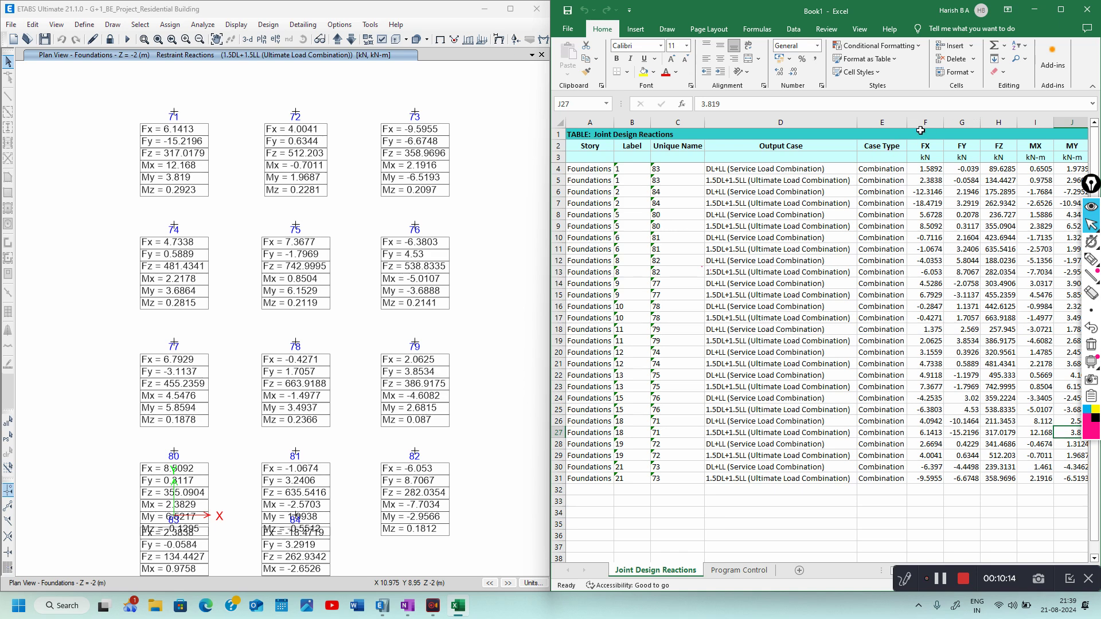
# Maximize the workbook window and add a filter to the Output Case column of the Joint Design Reactions sheet
pyautogui.click(1061, 10)
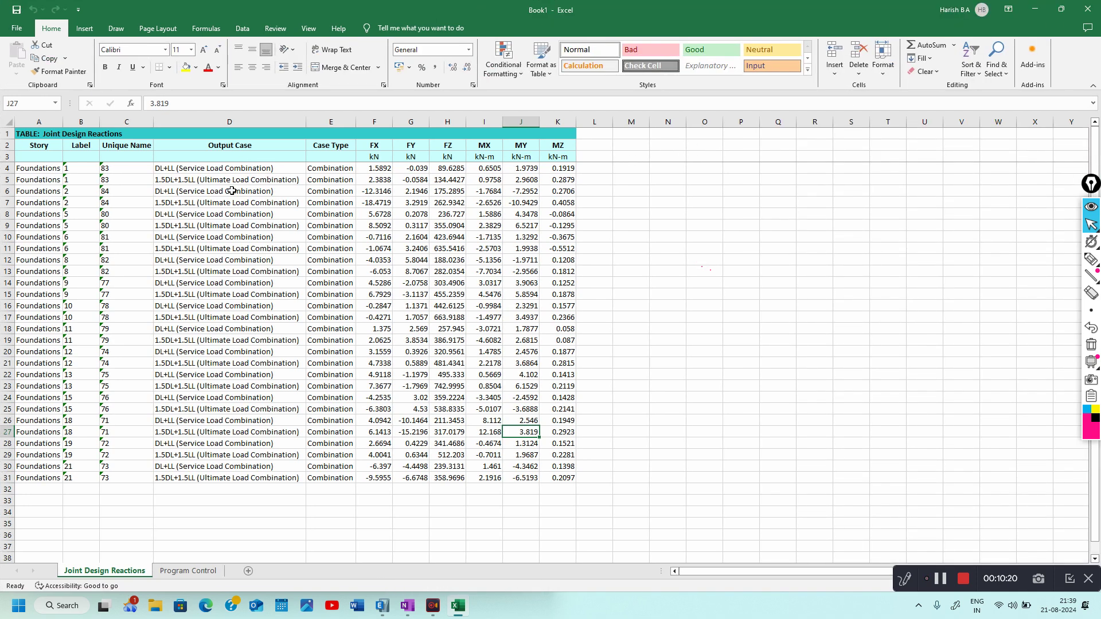
pyautogui.click(263, 122)
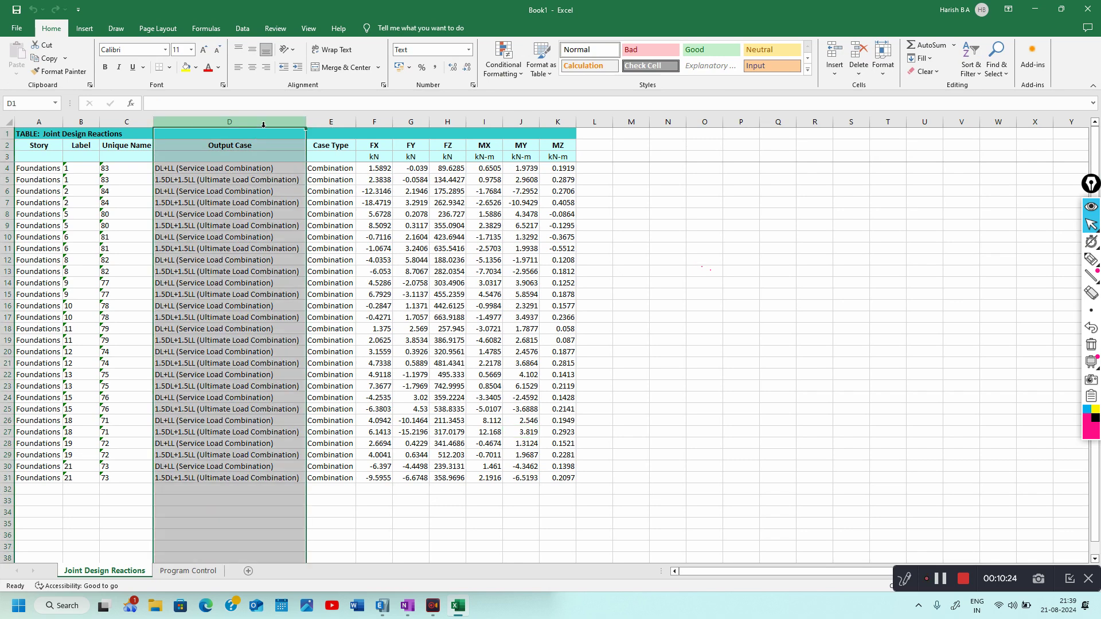
pyautogui.click(969, 74)
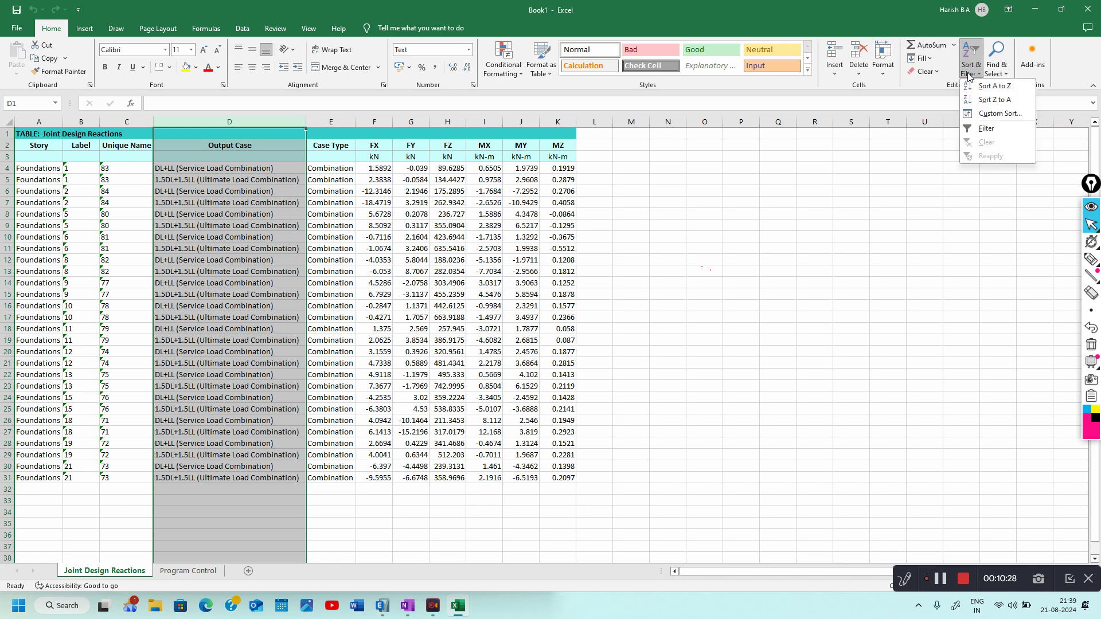
pyautogui.click(977, 131)
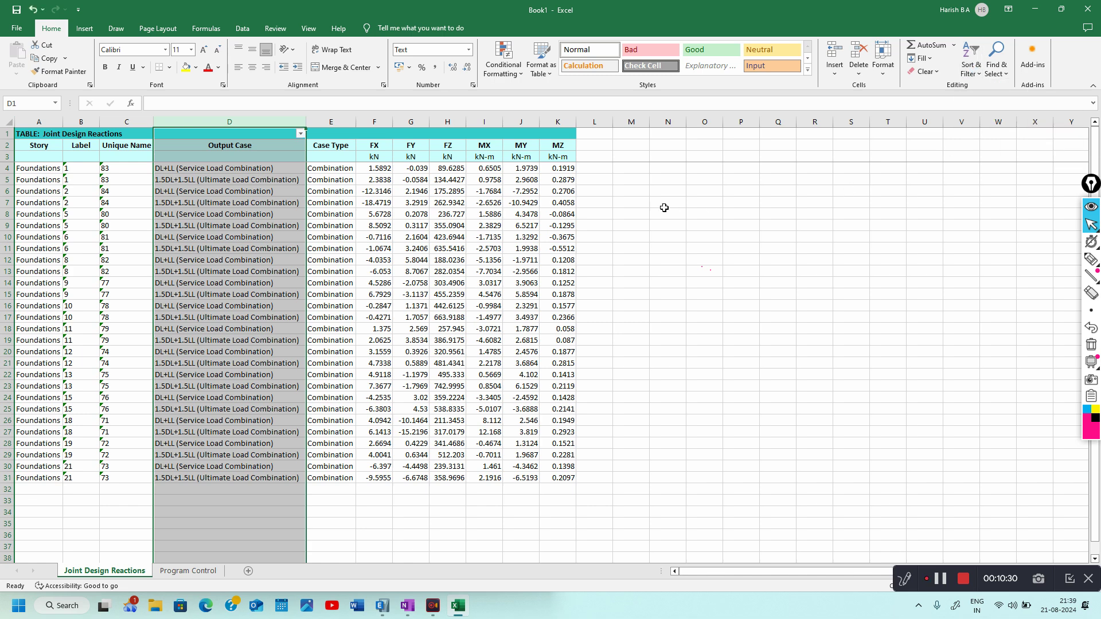
# Filter out the DL+LL (Service Load Combination) and blank rows in the Output Case column, and select the remaining 1.5DL+1.5LL reaction rows
pyautogui.click(302, 136)
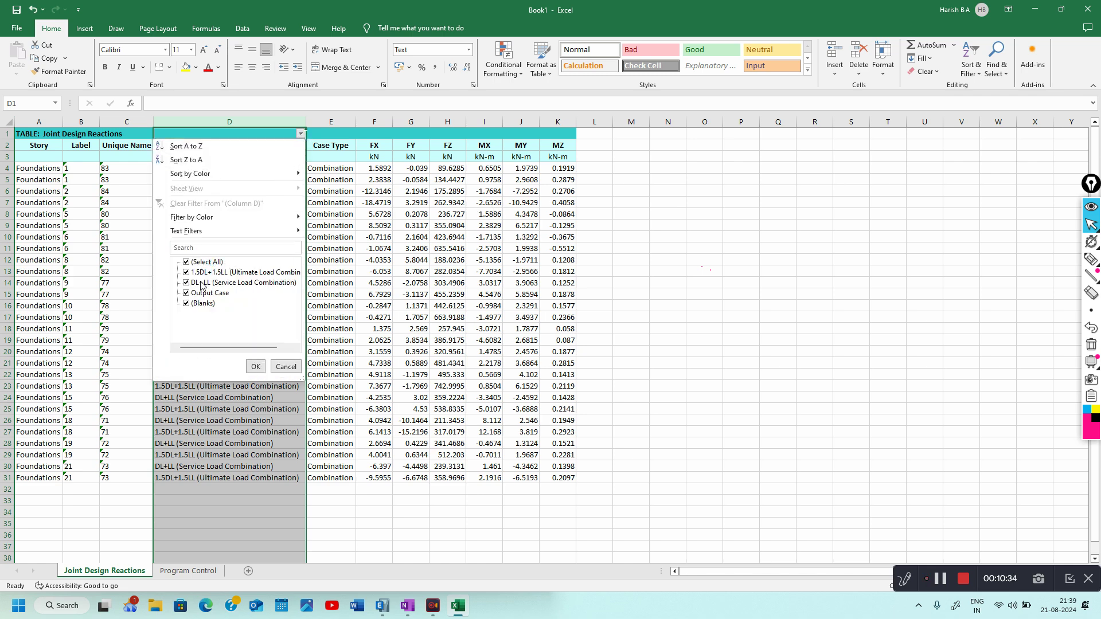
pyautogui.click(199, 283)
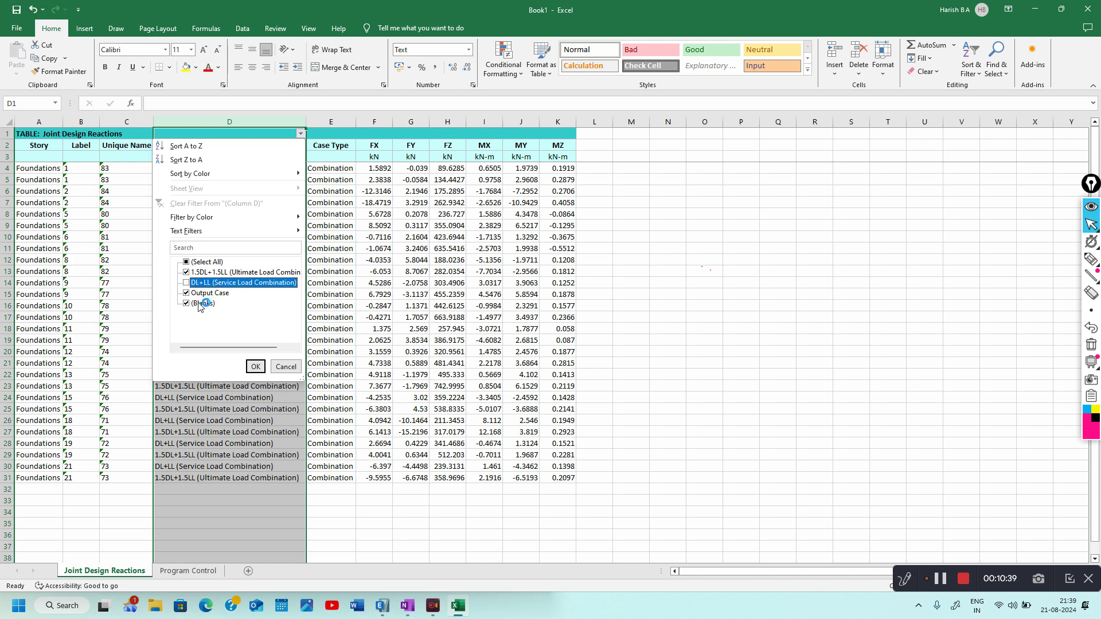
pyautogui.click(199, 304)
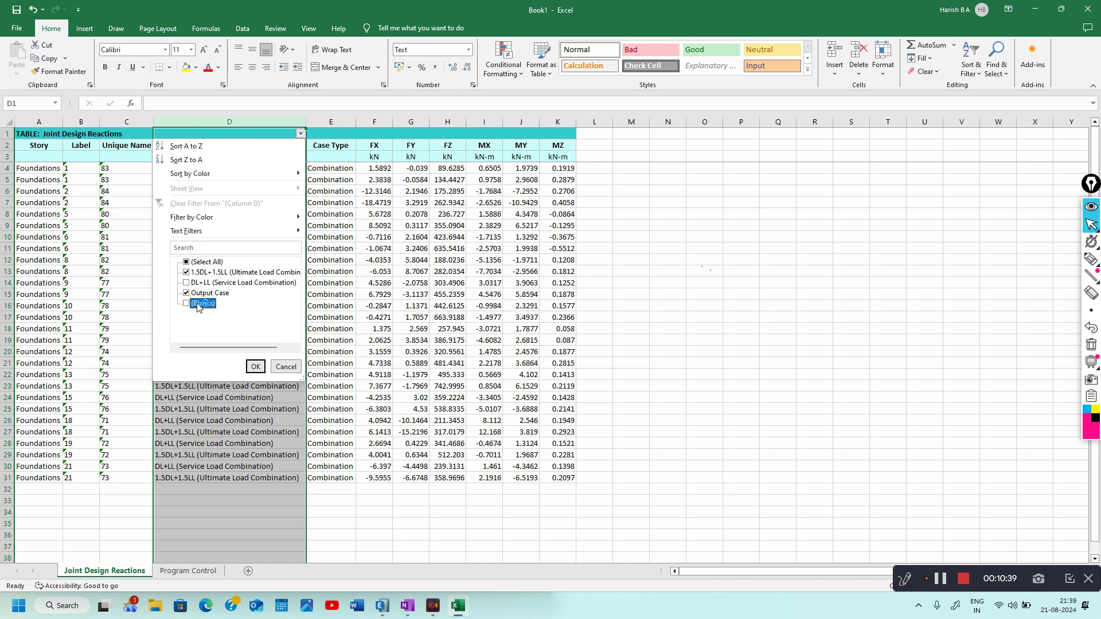
pyautogui.click(256, 369)
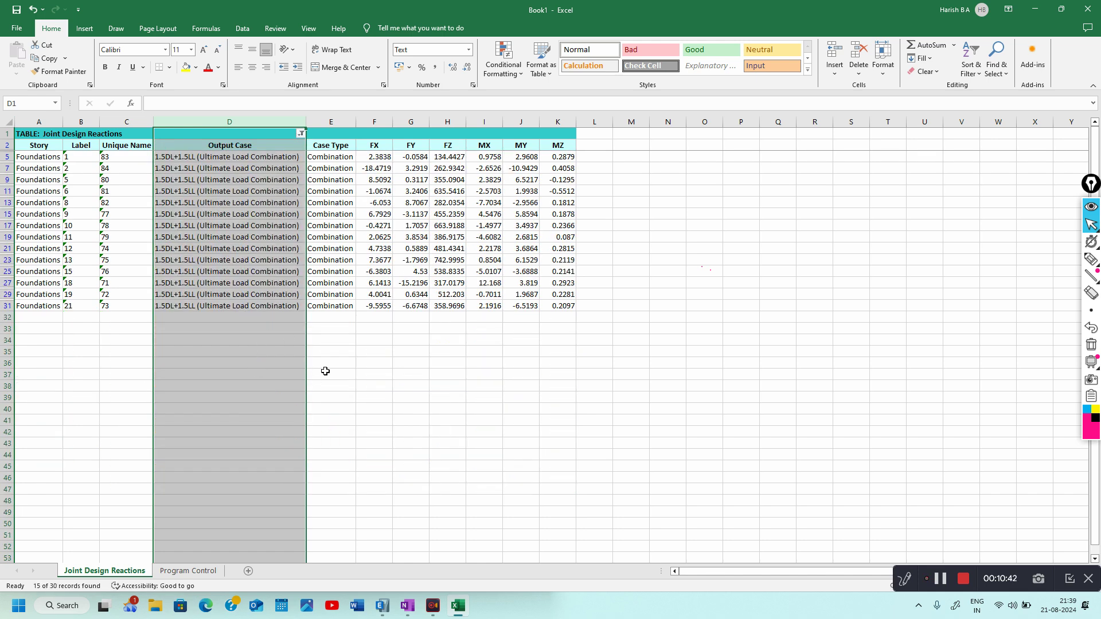
pyautogui.click(324, 374)
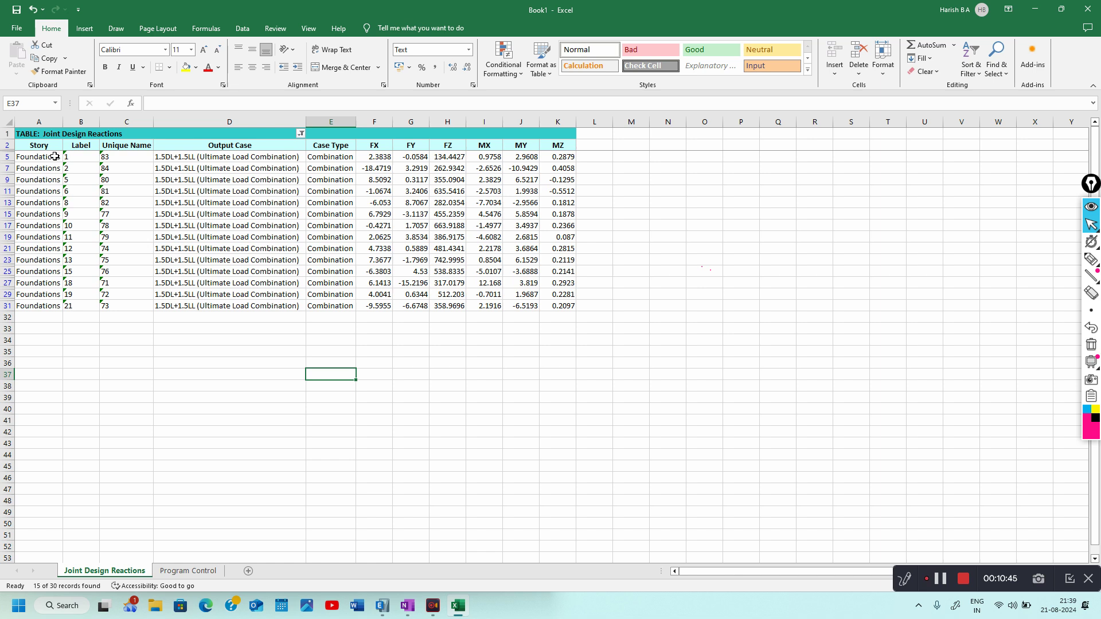
pyautogui.moveTo(52, 157); pyautogui.dragTo(576, 310)
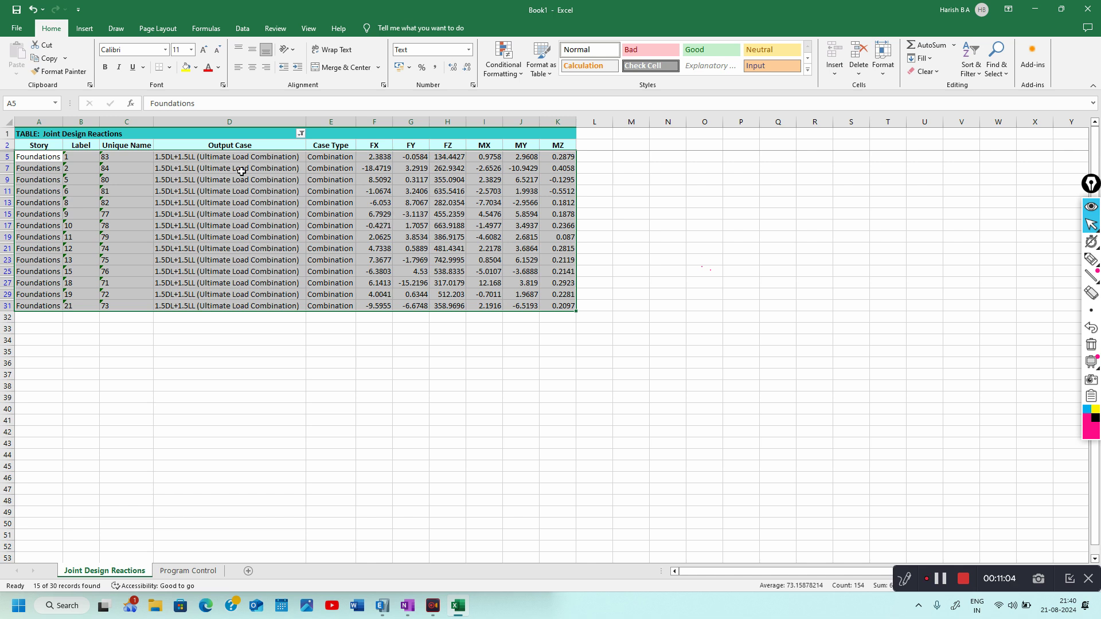
# Switch the Output Case filter from 1.5DL+1.5LL (Ultimate Load Combination) to DL+LL (Service Load Combination) and clear the row selection
pyautogui.click(301, 134)
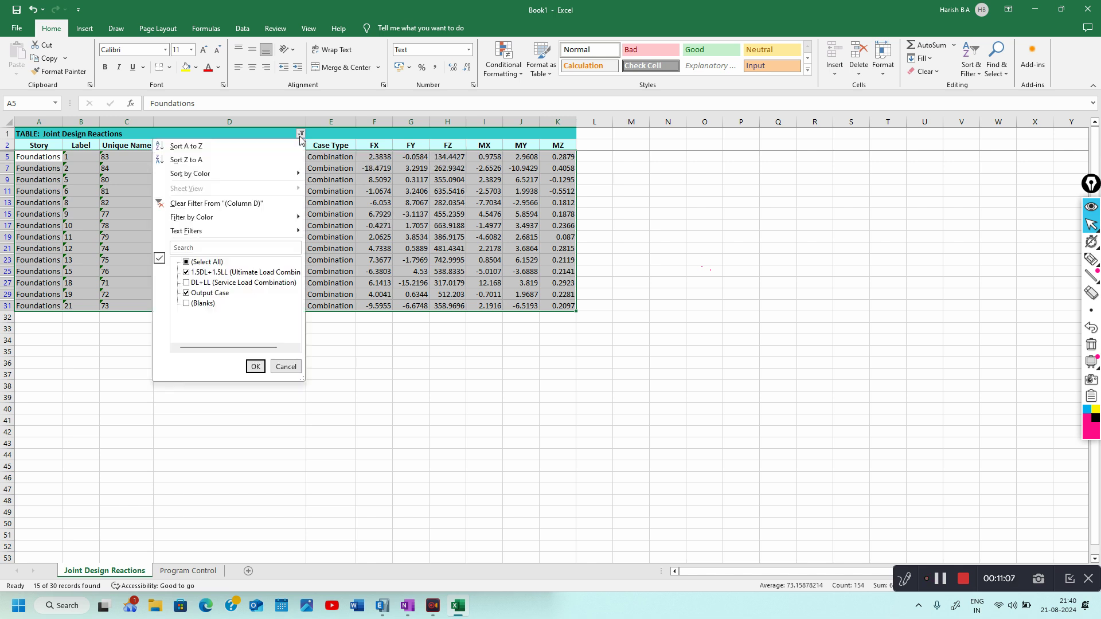
pyautogui.click(189, 273)
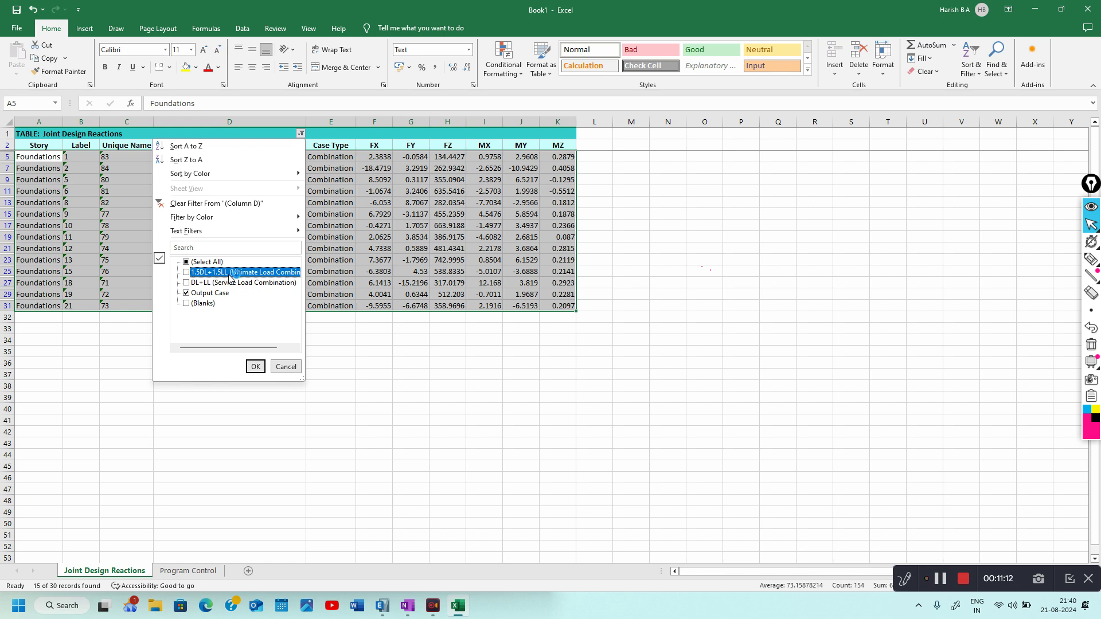
pyautogui.click(189, 282)
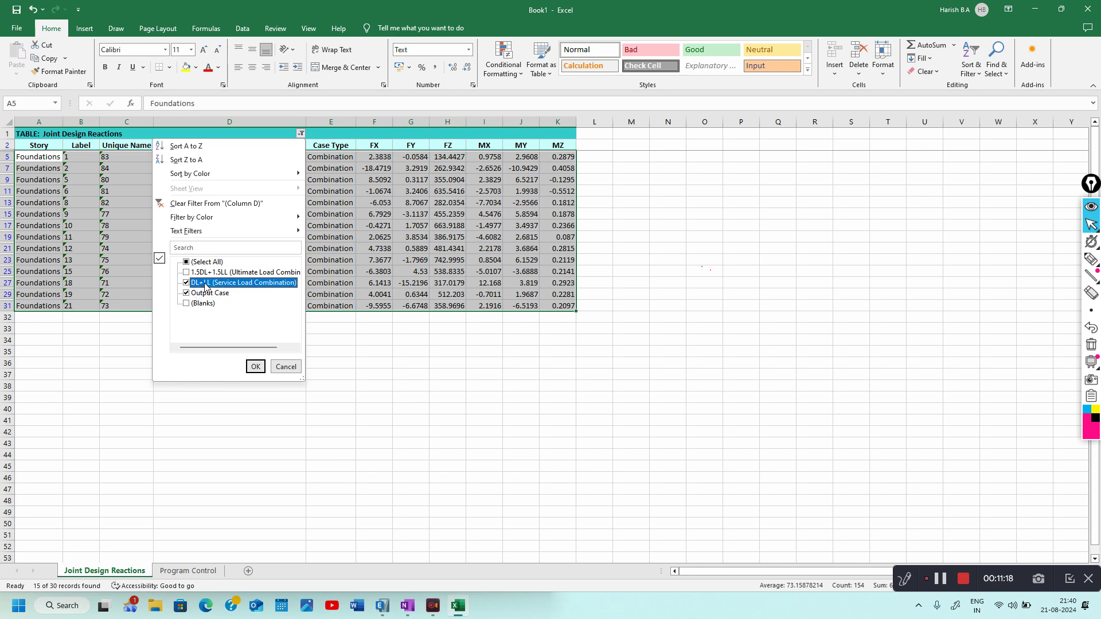
pyautogui.click(253, 368)
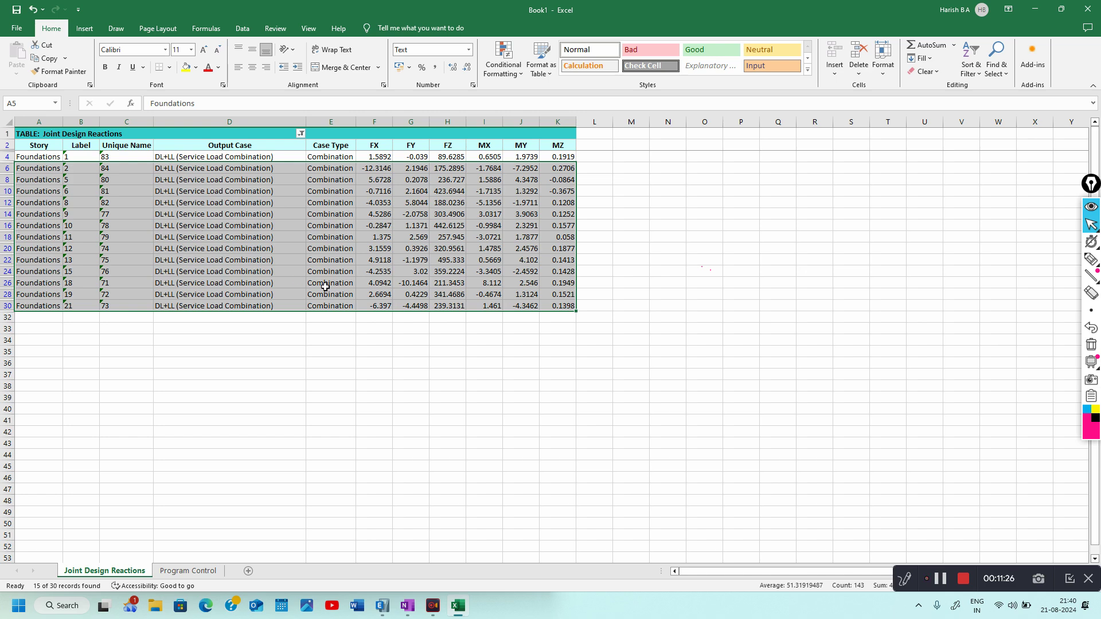
pyautogui.click(505, 373)
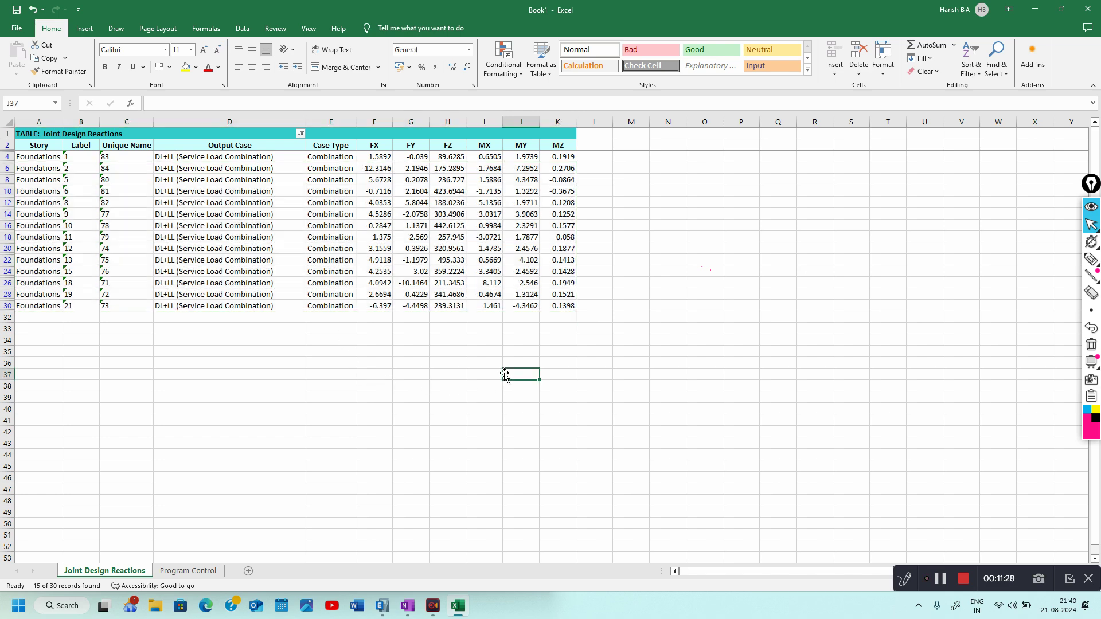